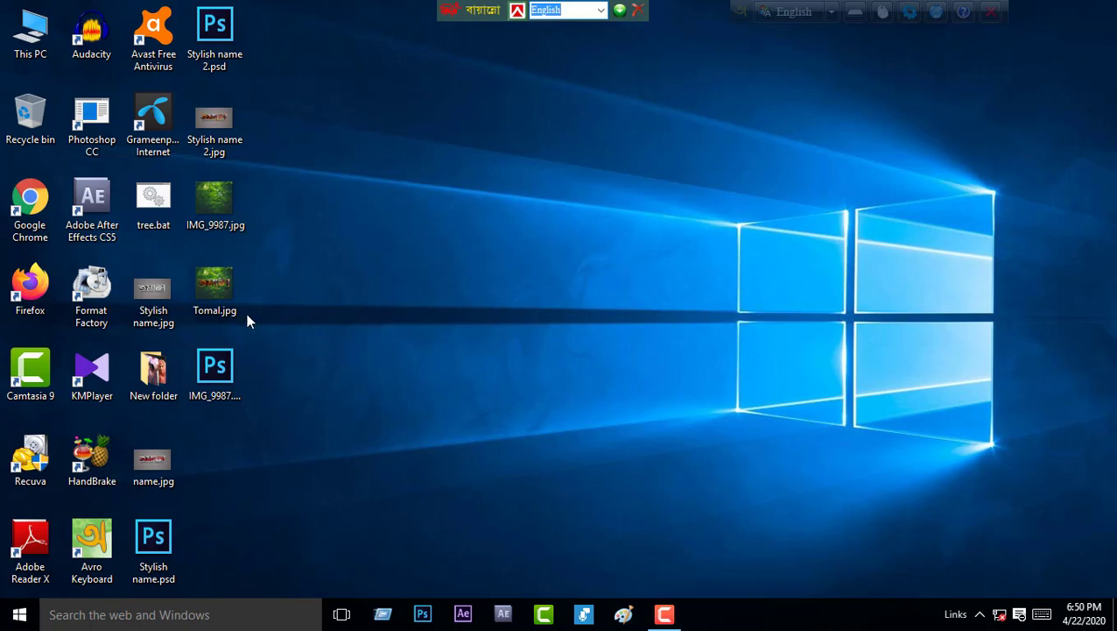
Step: Preview the two finished name images, including Tomal, then close each preview
double_click(214, 284)
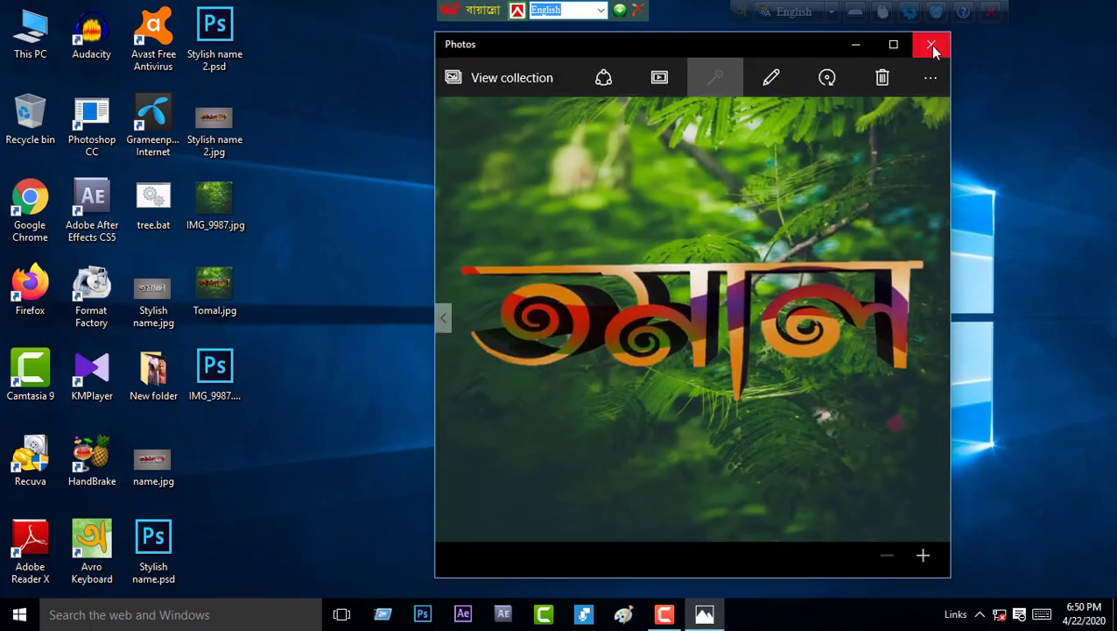
click(932, 45)
double_click(228, 127)
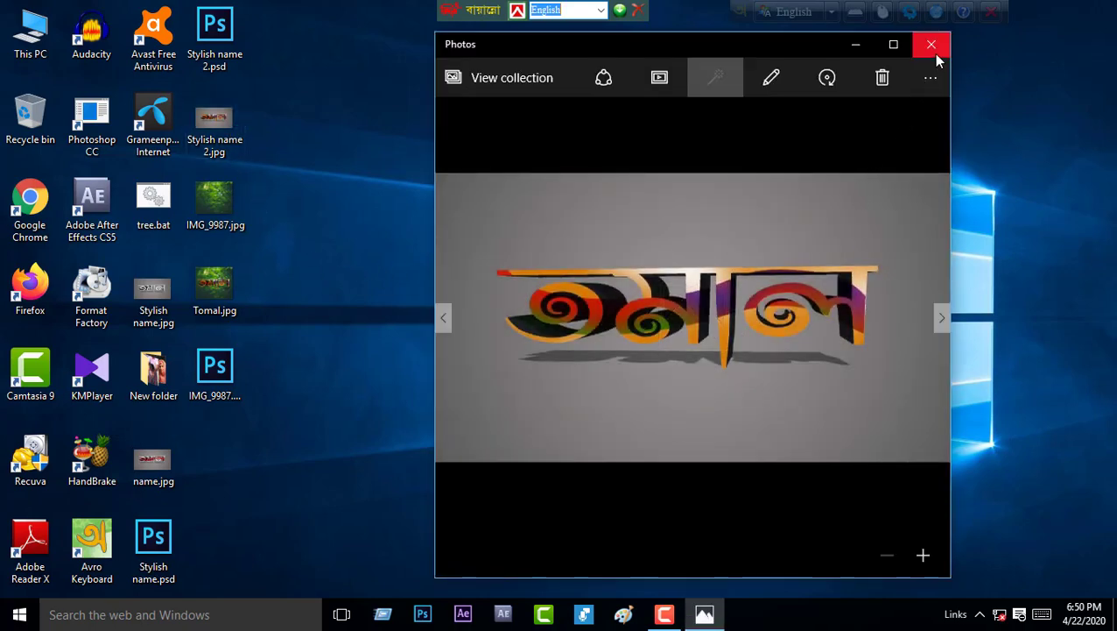
click(931, 44)
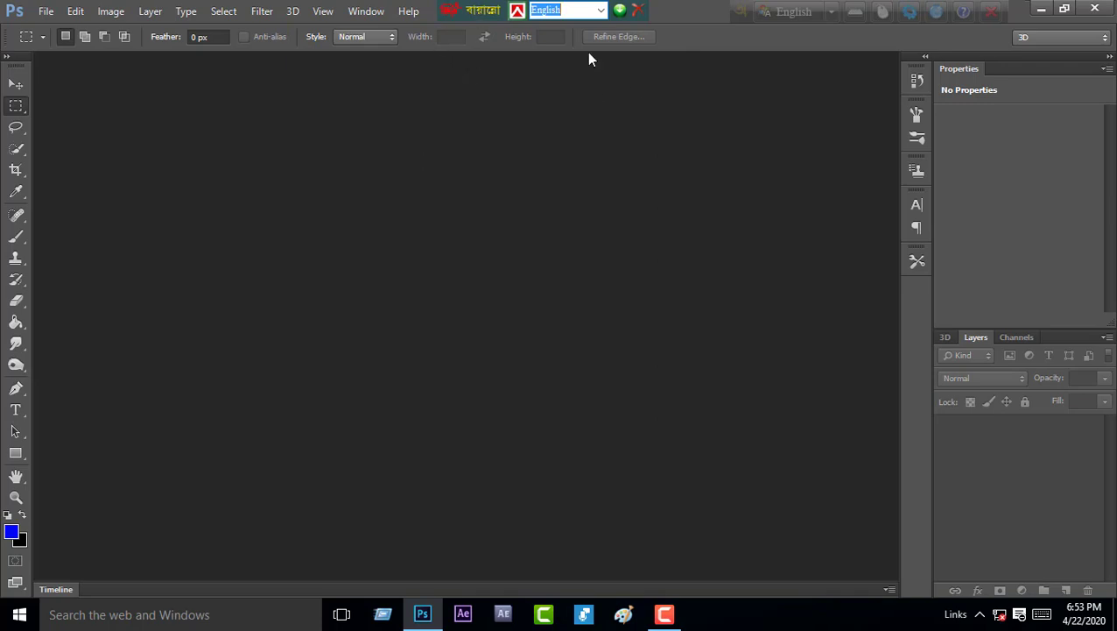
Step: Refresh the desktop and drag IMG_9987.jpg into Photoshop to open it
click(1041, 9)
right_click(451, 185)
click(476, 237)
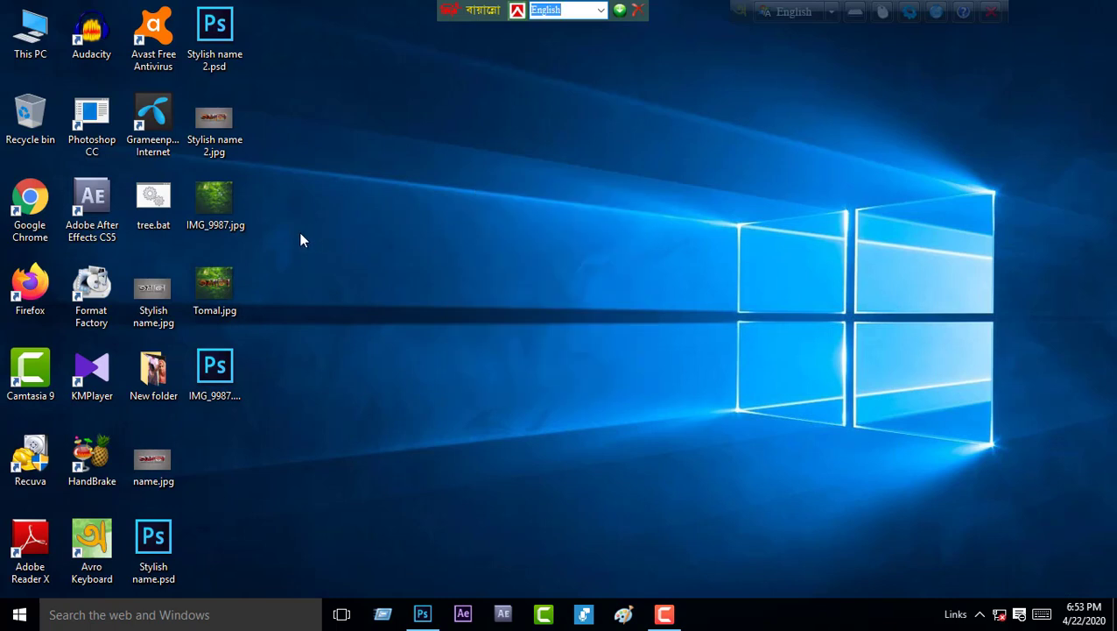
drag(217, 219, 503, 347)
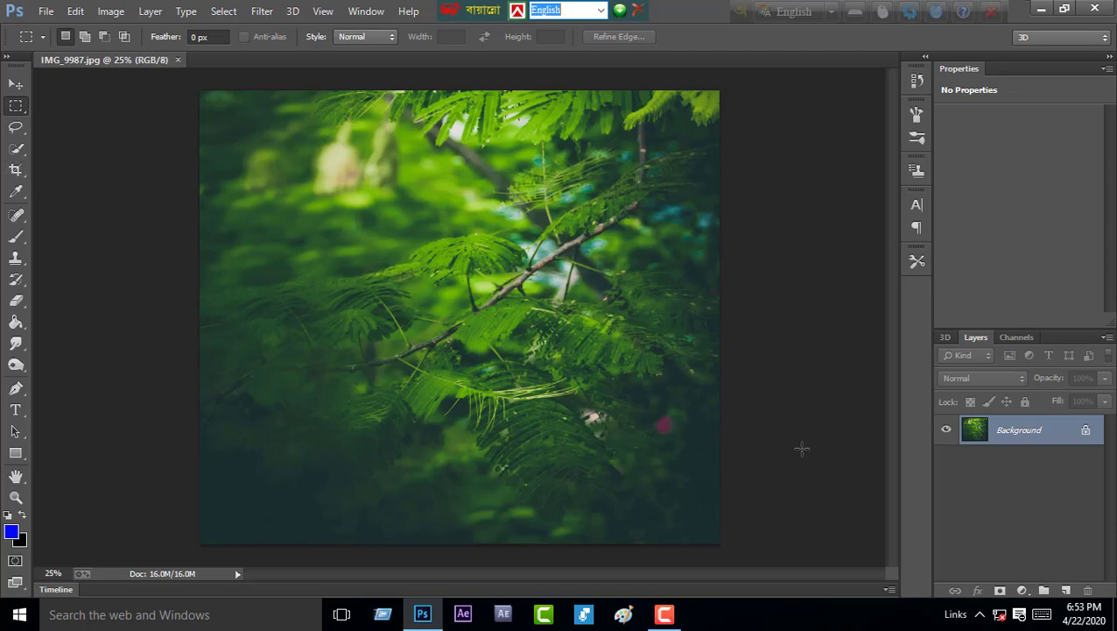
Step: Convert the locked Background into an editable Layer 0
double_click(1048, 442)
key(Return)
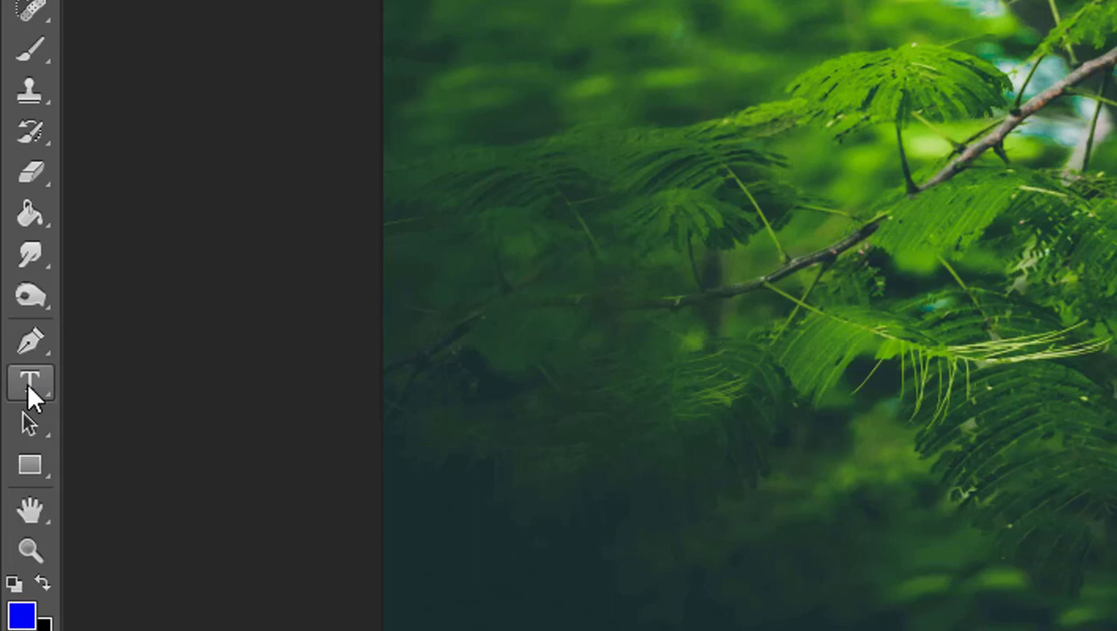
click(16, 409)
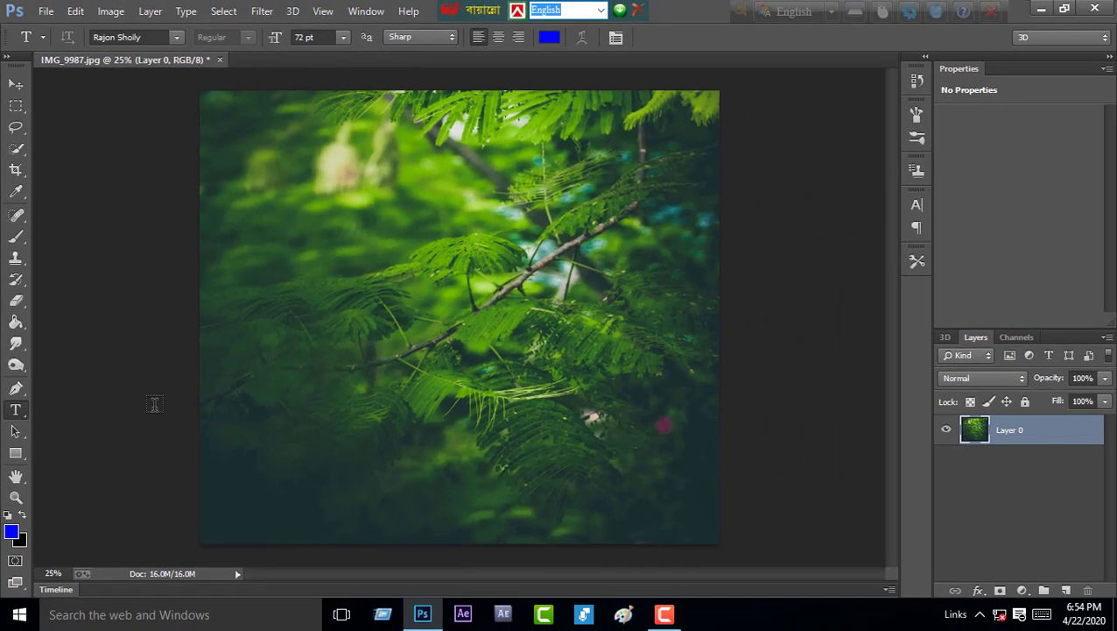
Step: Start a text layer on the photo using the Bijoy Classic Bengali keyboard layout
click(291, 351)
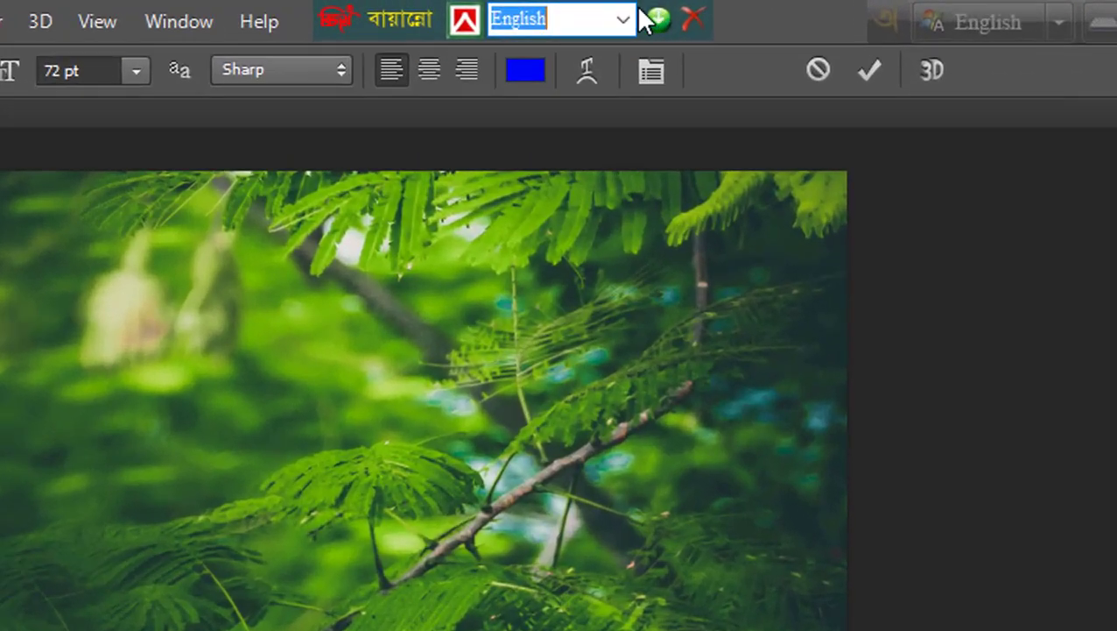
click(600, 10)
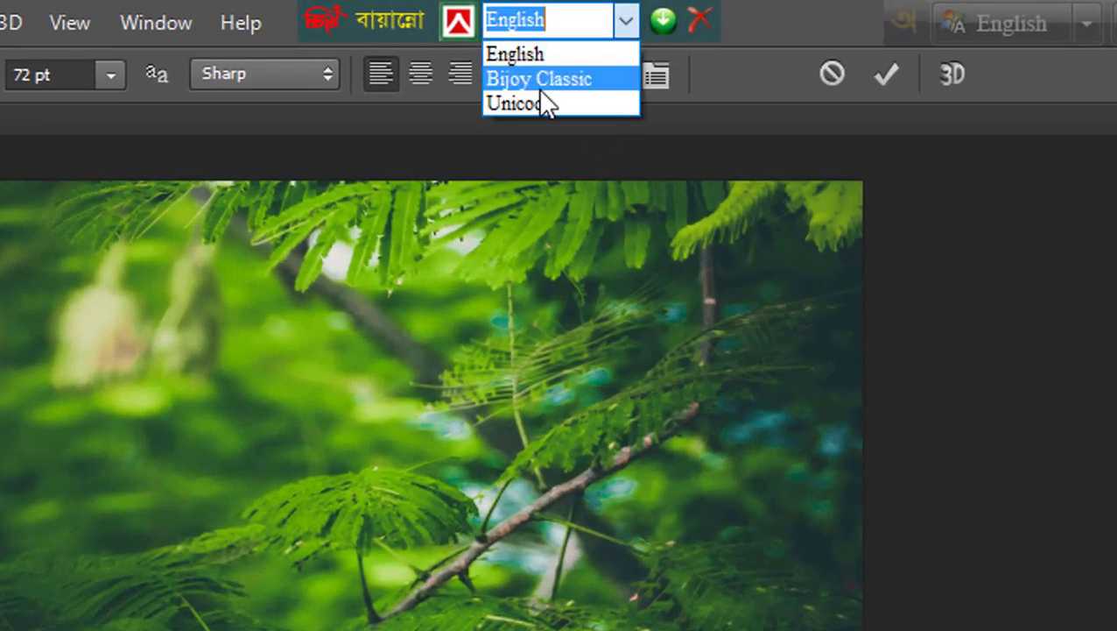
click(541, 84)
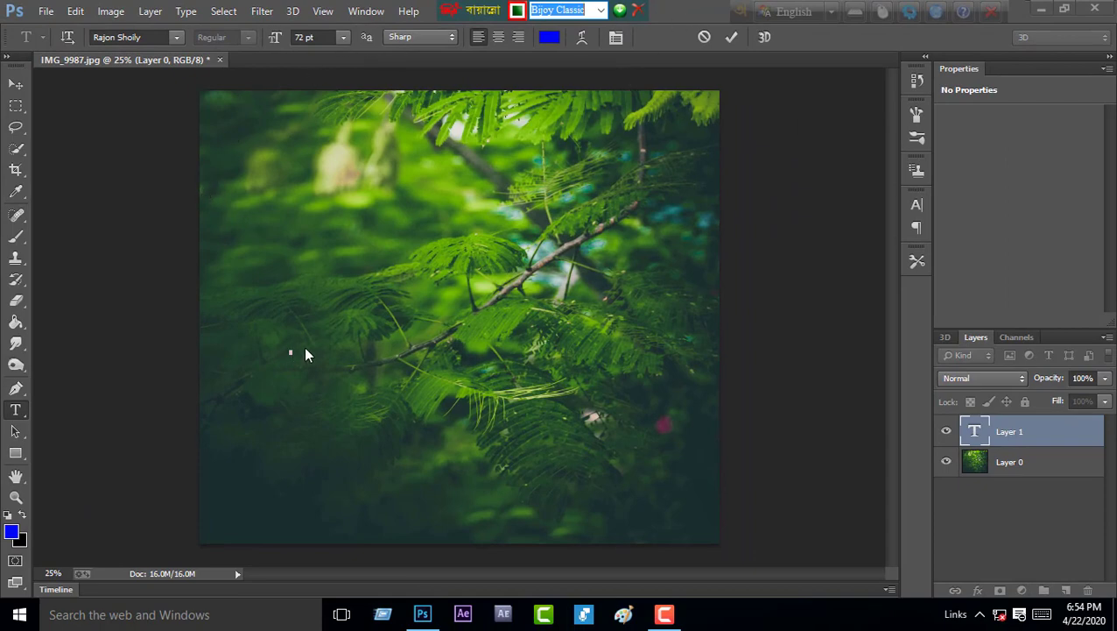
click(306, 350)
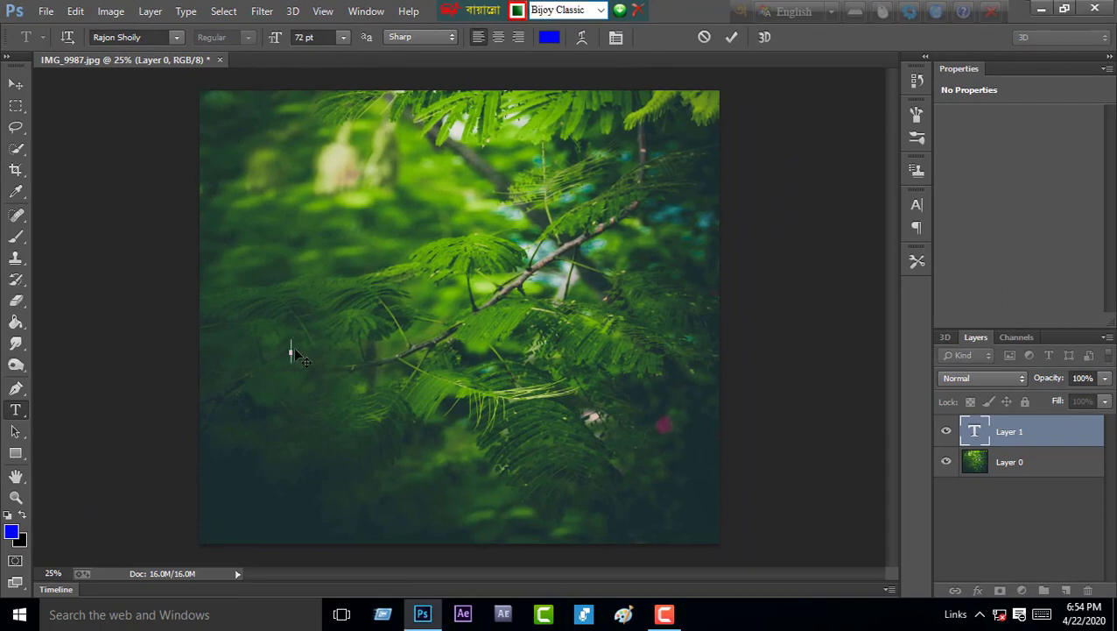
Step: Keep Rajon Shoily as the font and type the Bengali name
click(177, 38)
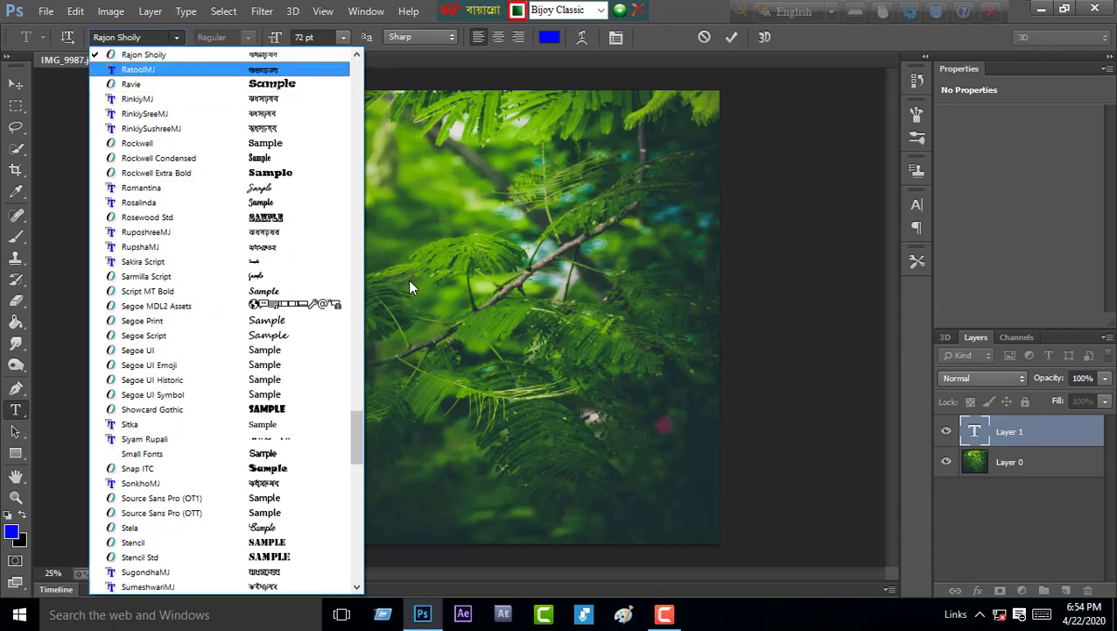
drag(357, 436, 355, 79)
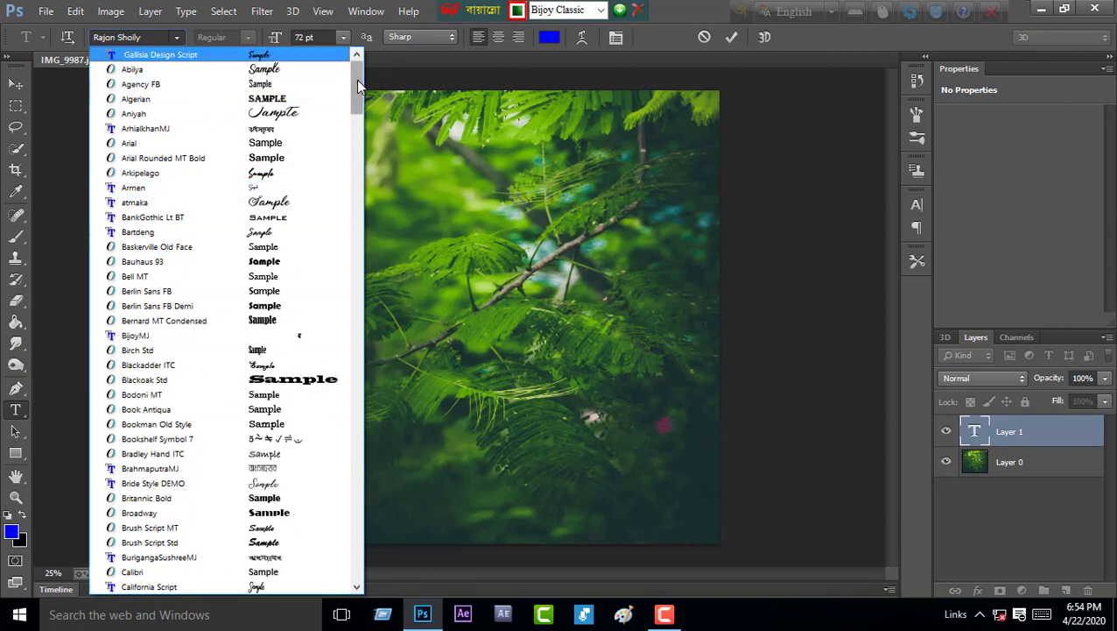
mouse_move(358, 83)
mouse_down()
mouse_move(362, 189)
mouse_move(327, 294)
mouse_move(357, 408)
mouse_move(346, 428)
mouse_up()
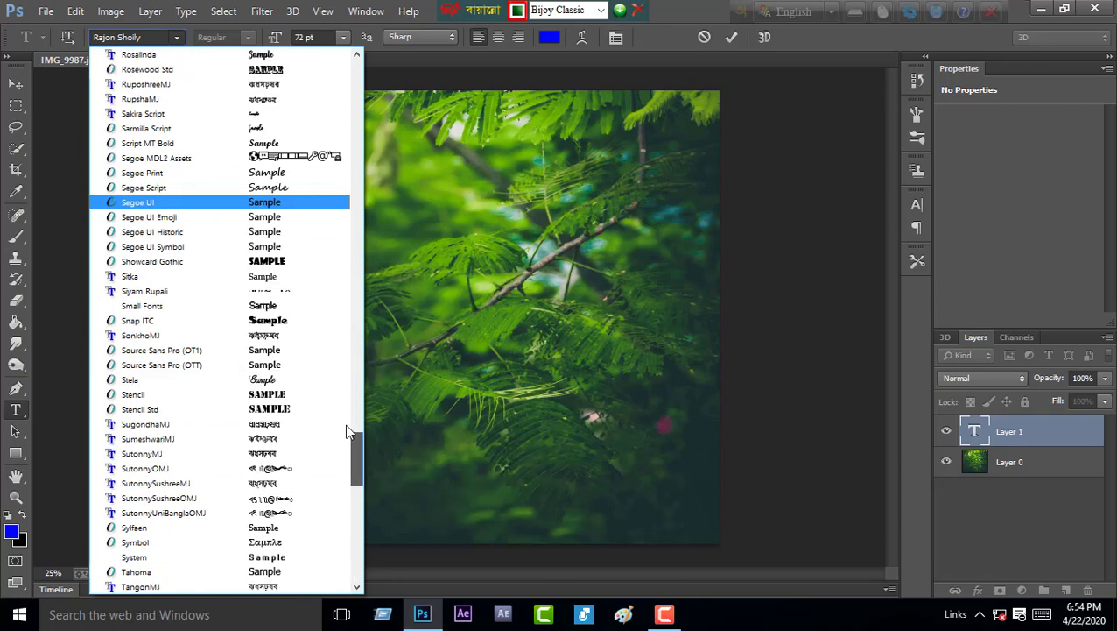
scroll(346, 385, up, 15)
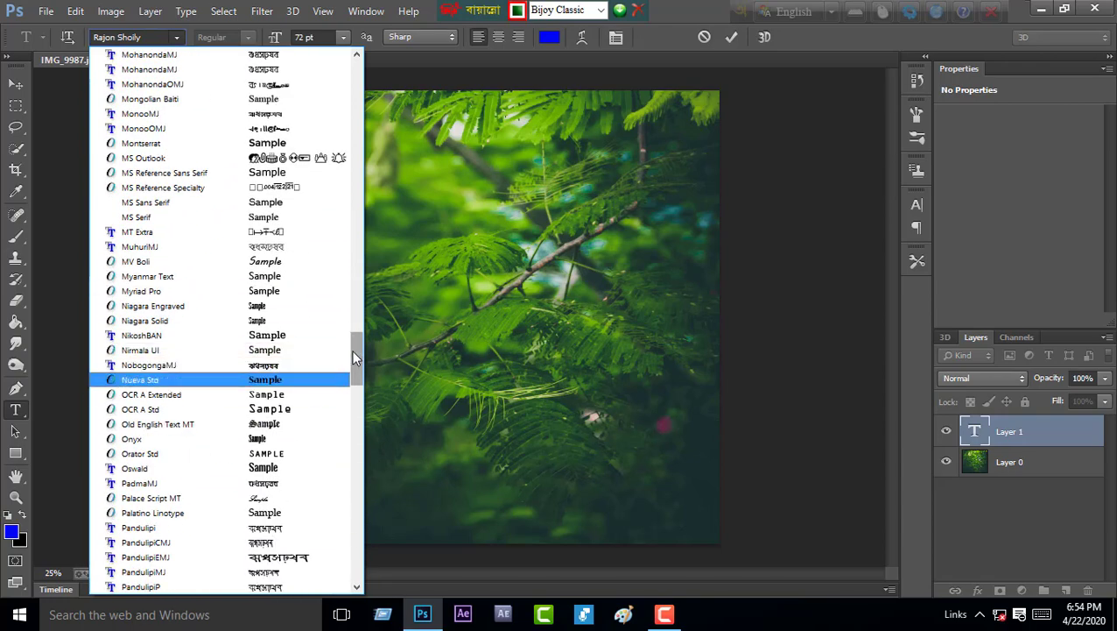
click(178, 35)
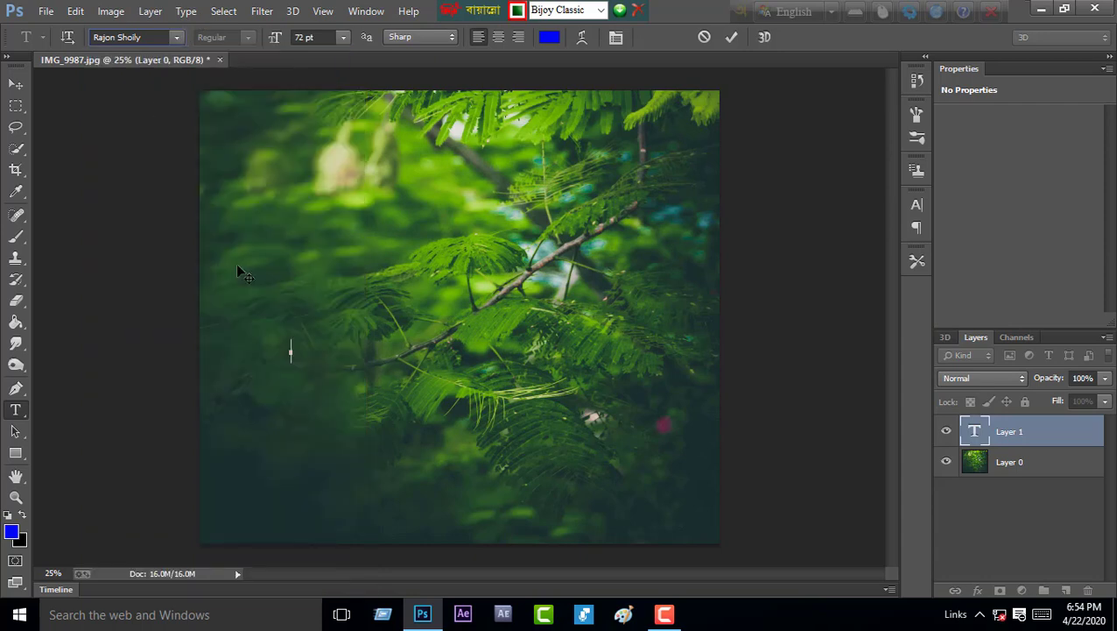
click(176, 37)
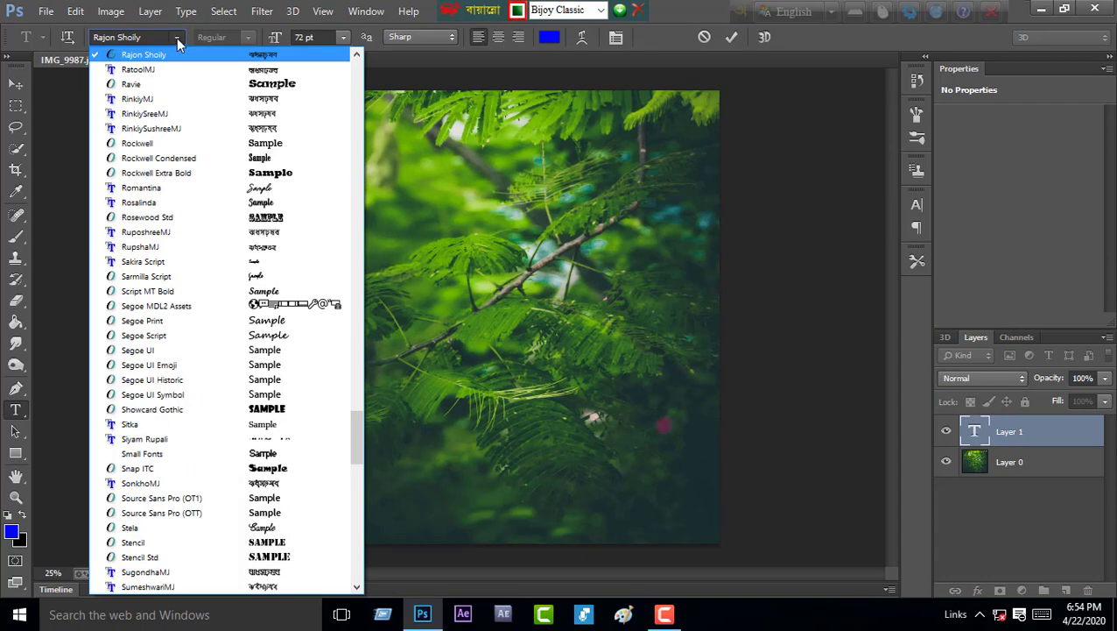
click(178, 39)
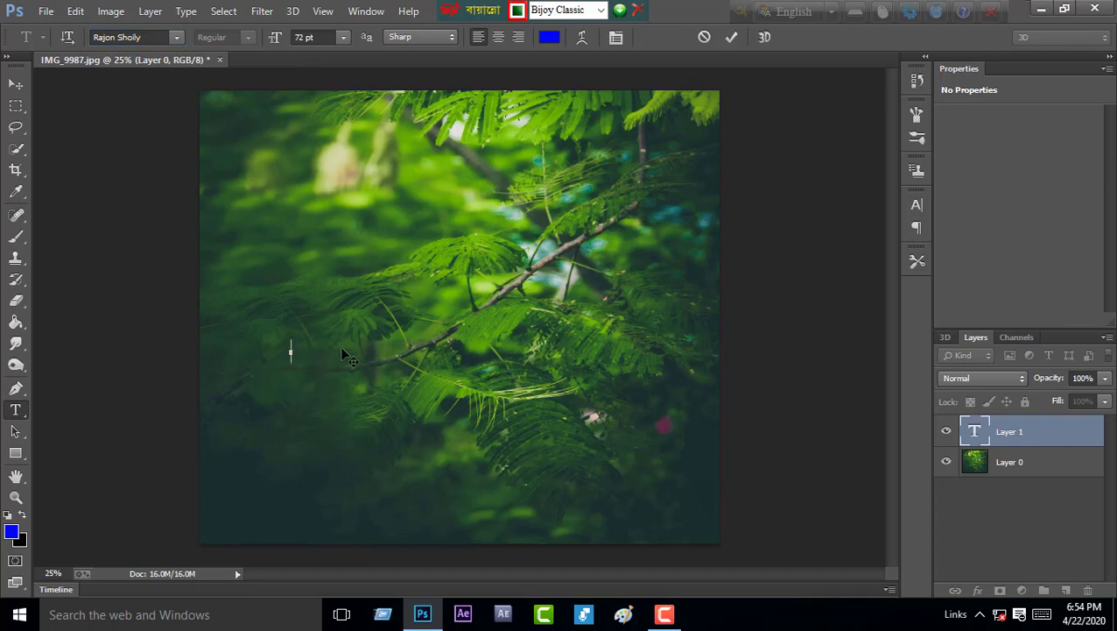
text(-)
text(-)
Step: Commit the name, then scale it to about 825.64 pt across the photo's centre
click(732, 38)
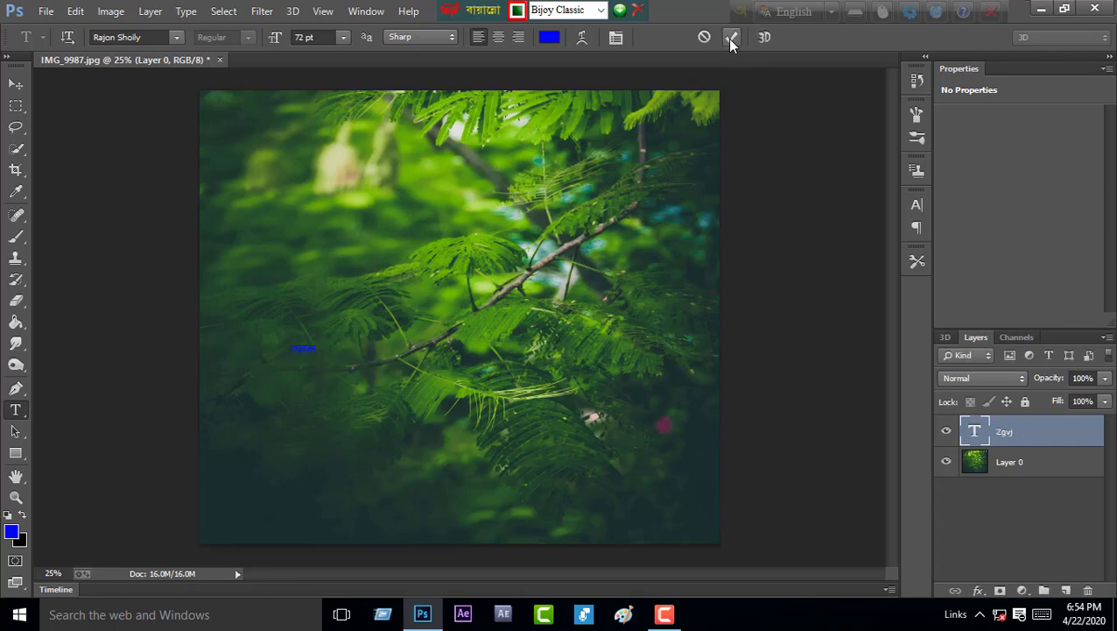
key(ctrl+t)
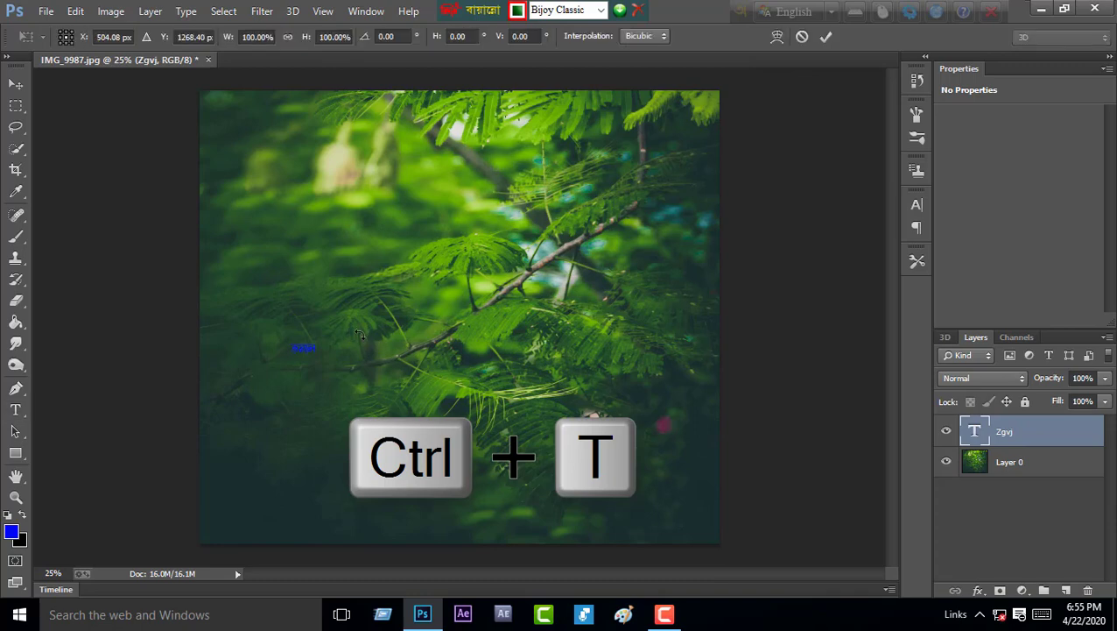
mouse_move(319, 358)
mouse_down()
mouse_move(632, 497)
mouse_move(586, 338)
mouse_move(703, 456)
mouse_up()
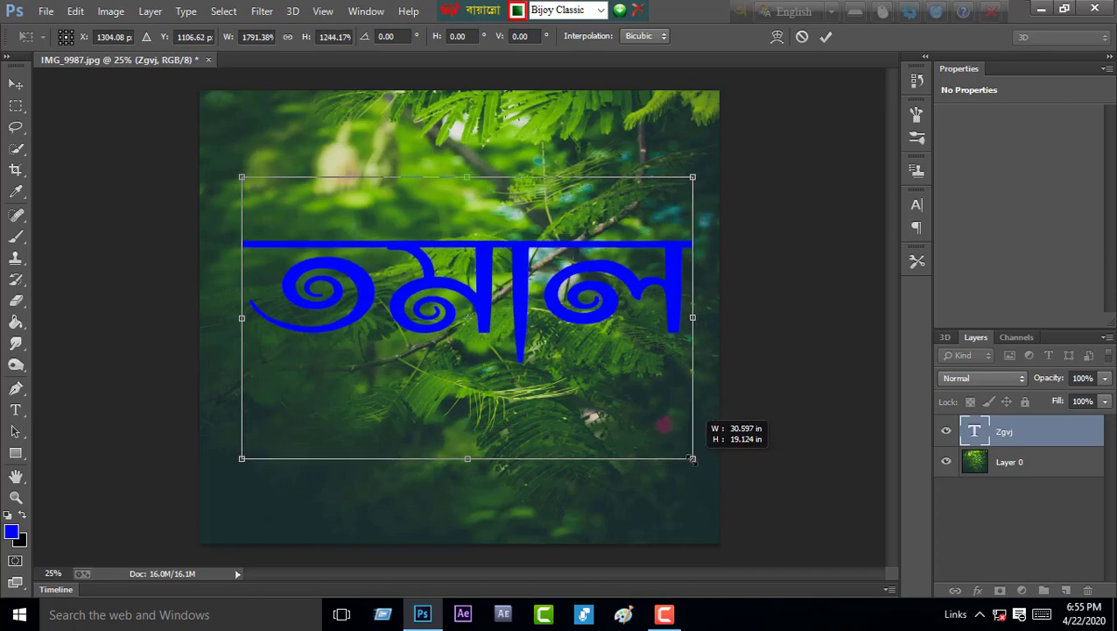
drag(702, 456, 674, 436)
drag(559, 358, 551, 377)
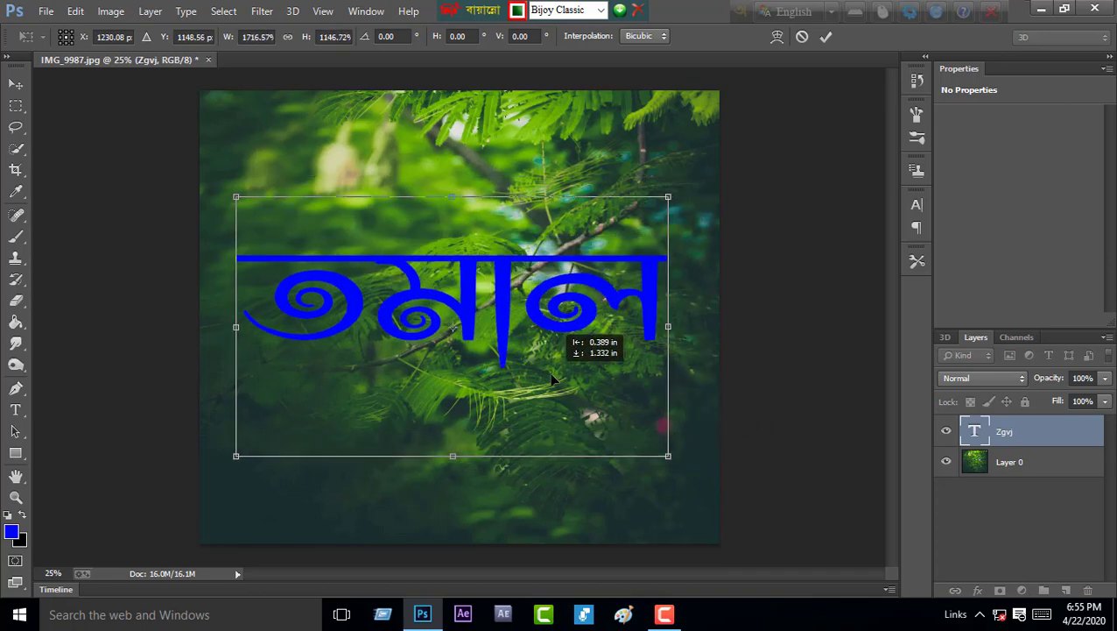
key(Return)
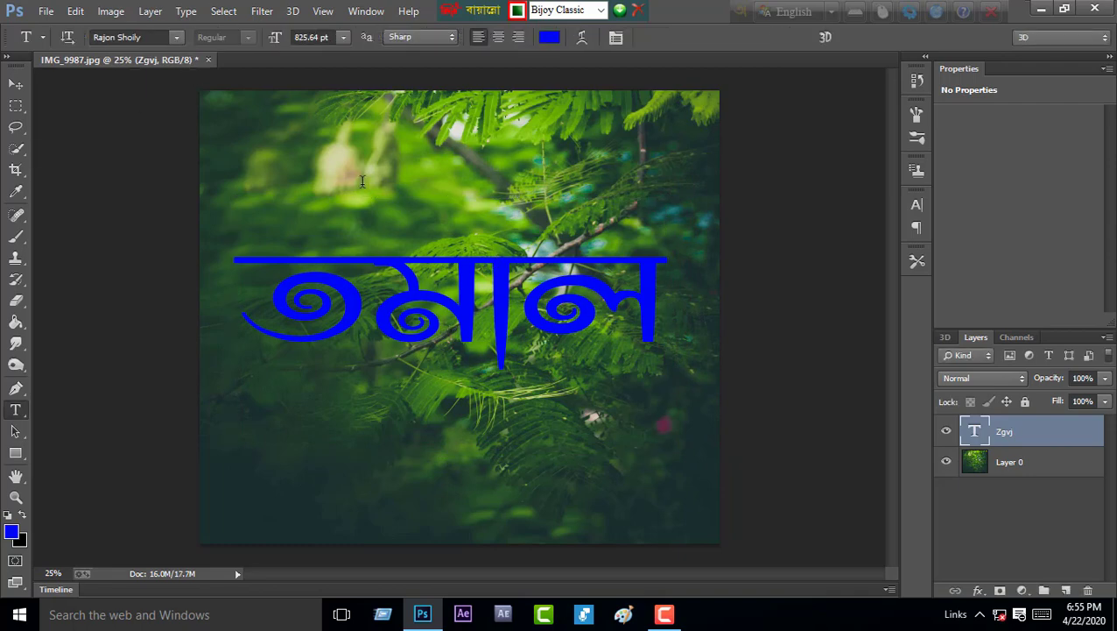
Step: Recolour the Bengali name from blue to white (ffffff) and commit the edit
click(177, 39)
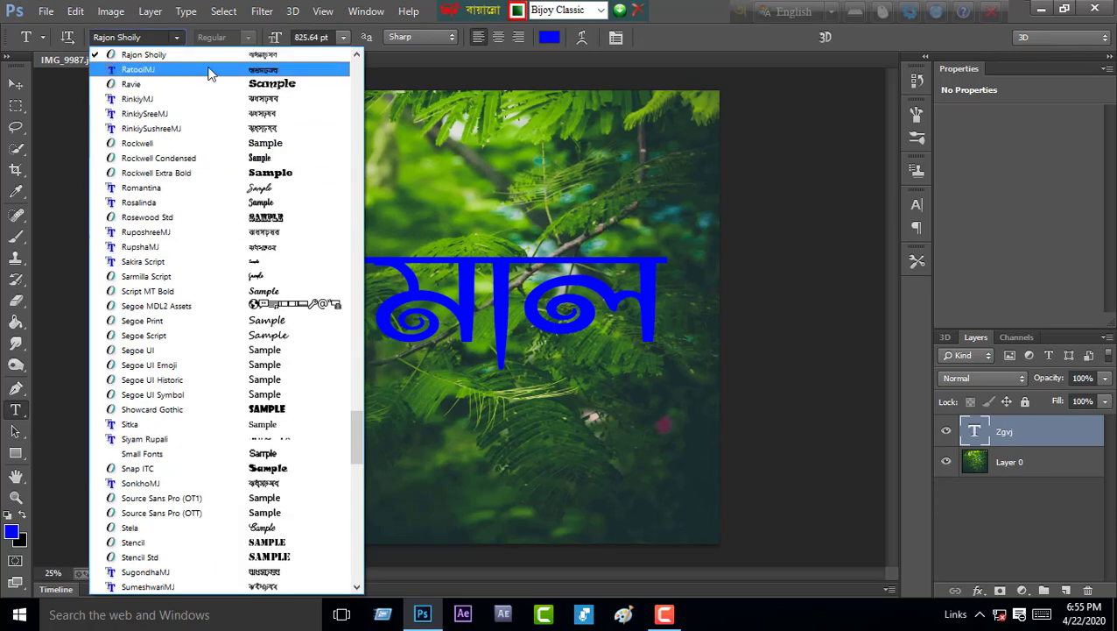
key(Escape)
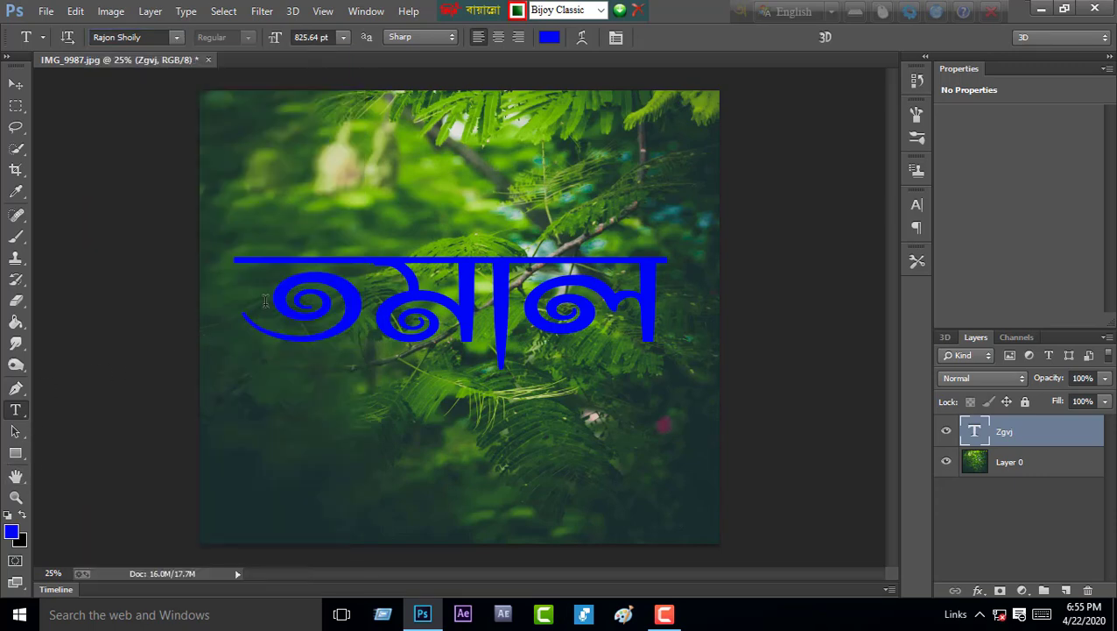
right_click(407, 261)
click(429, 195)
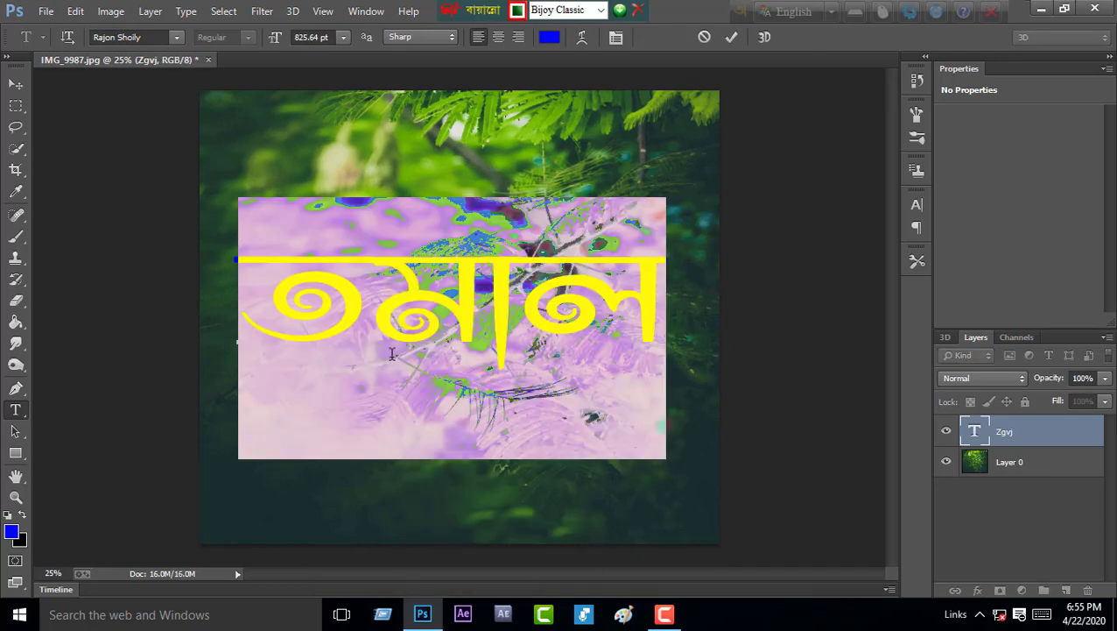
click(14, 531)
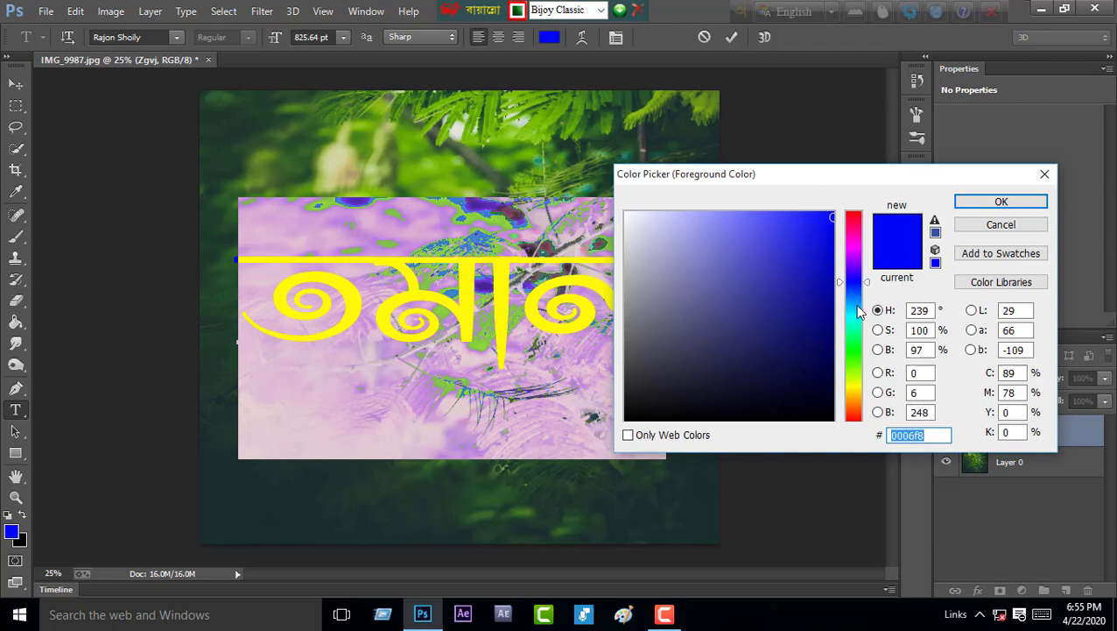
drag(659, 227, 625, 212)
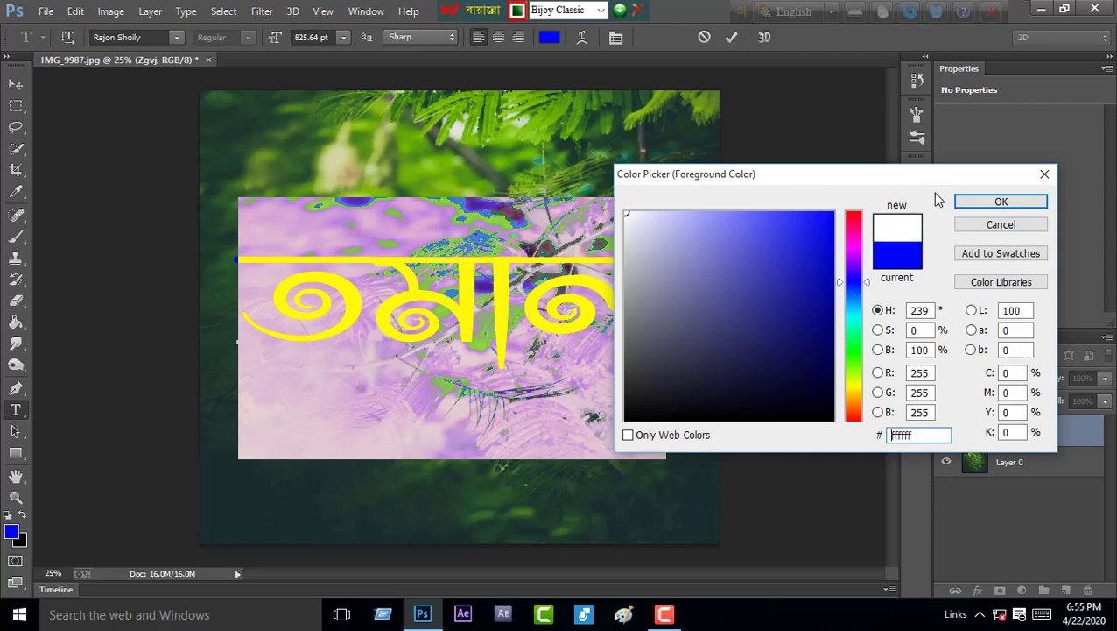
click(981, 208)
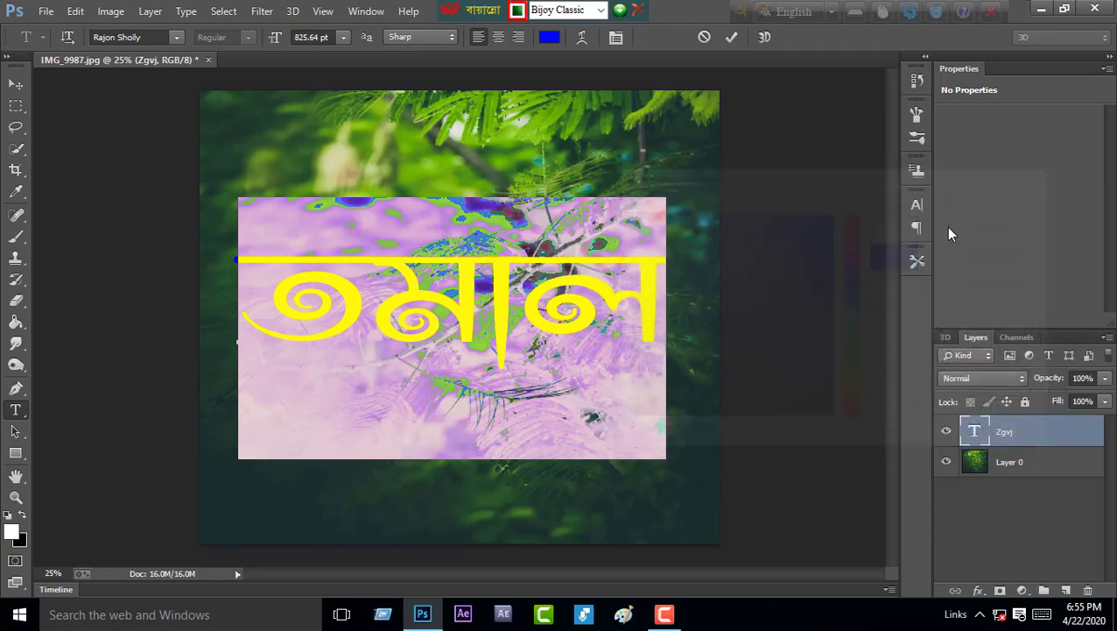
click(730, 40)
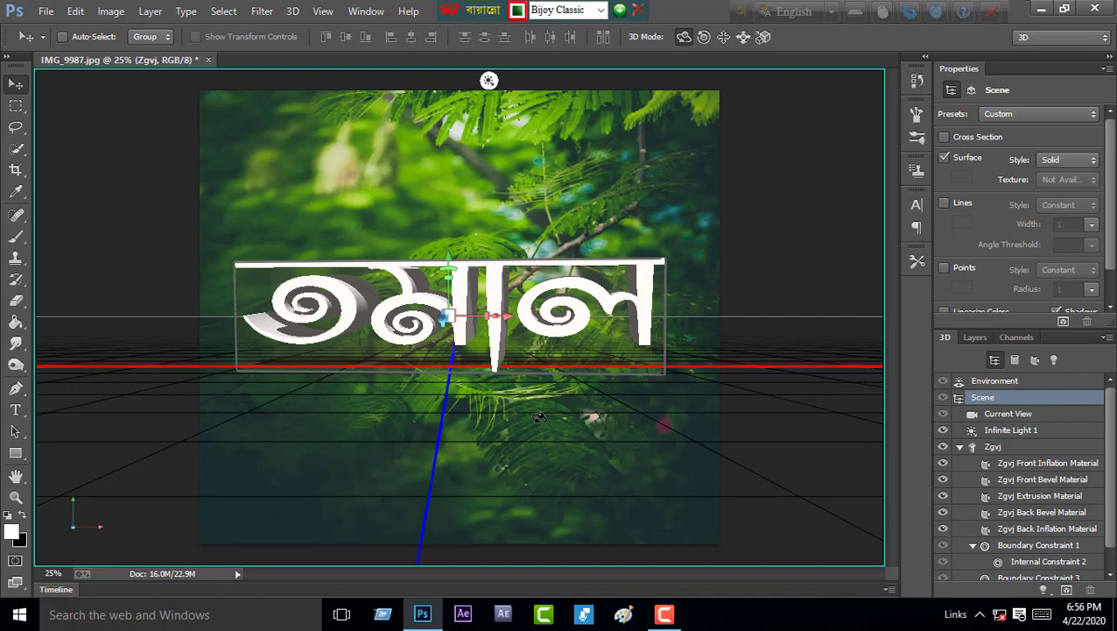
Step: Select the current 3D camera view, then leave 3D editing to hide the ground grid
click(489, 411)
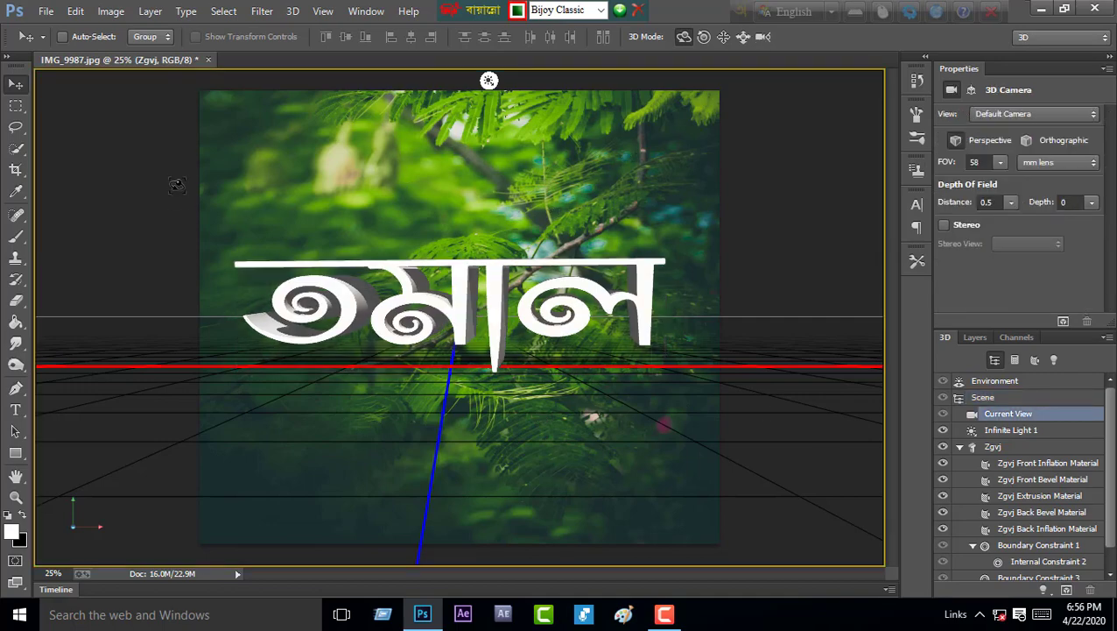
click(15, 107)
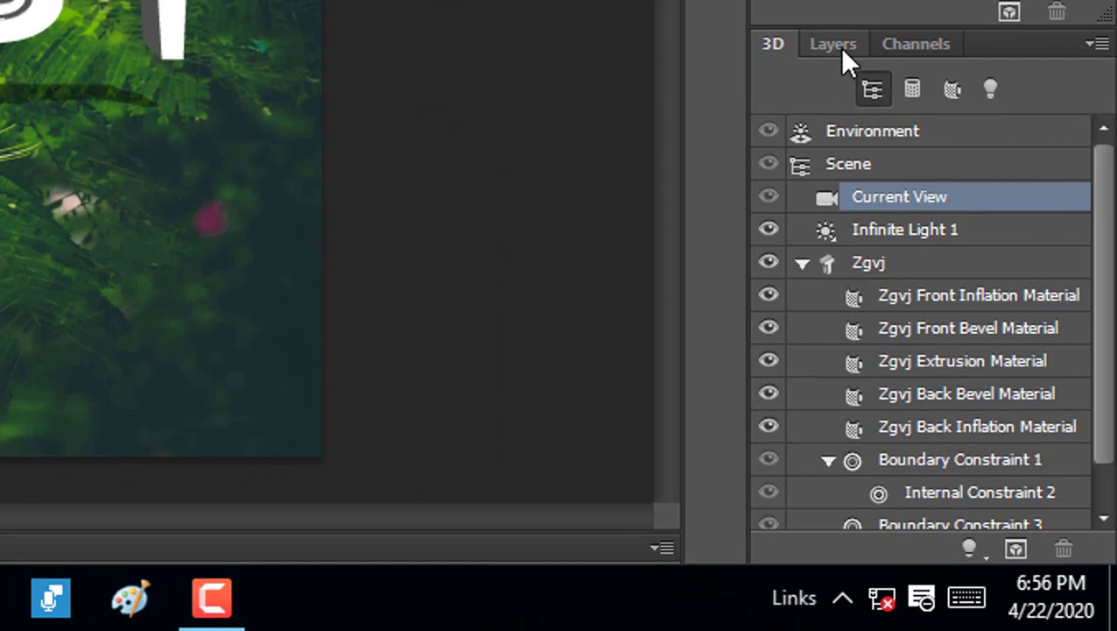
Step: Convert the Zgvj 3D layer into a smart object from the Layers panel
click(832, 45)
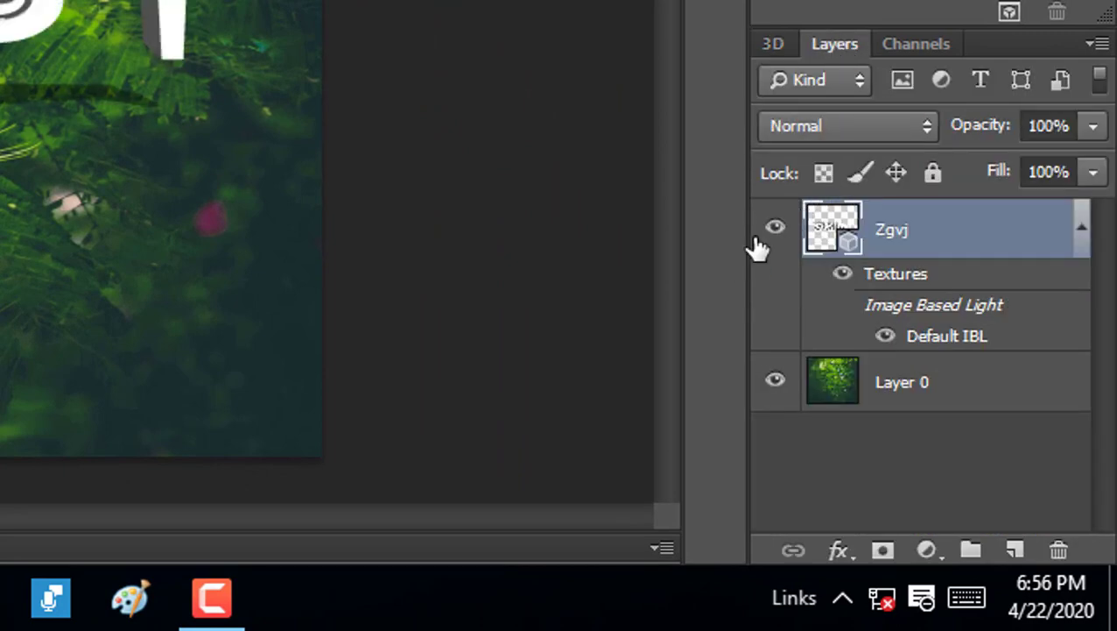
right_click(919, 235)
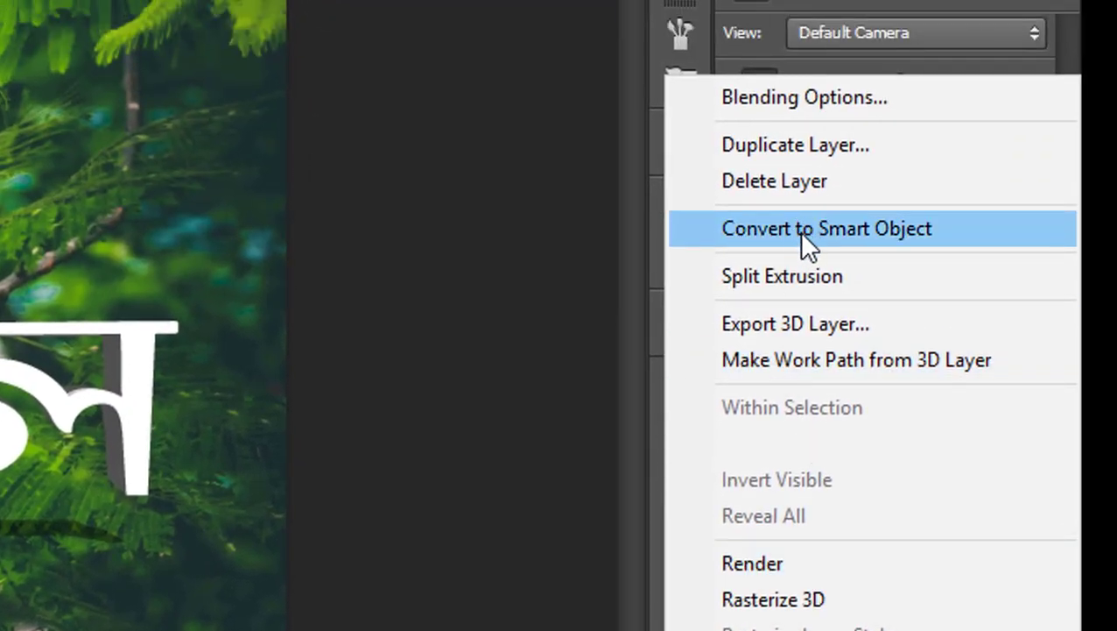
click(830, 231)
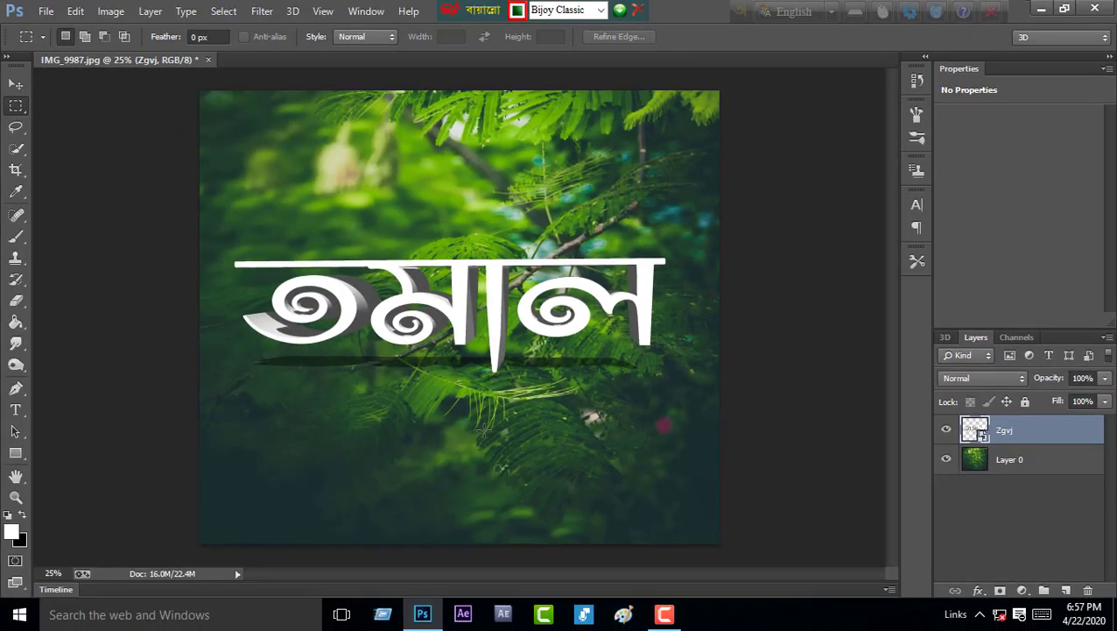
Step: Zoom to 50%, rasterize the Zgvj smart object for erasing, then minimize Photoshop
key(ctrl+plus)
key(ctrl+plus)
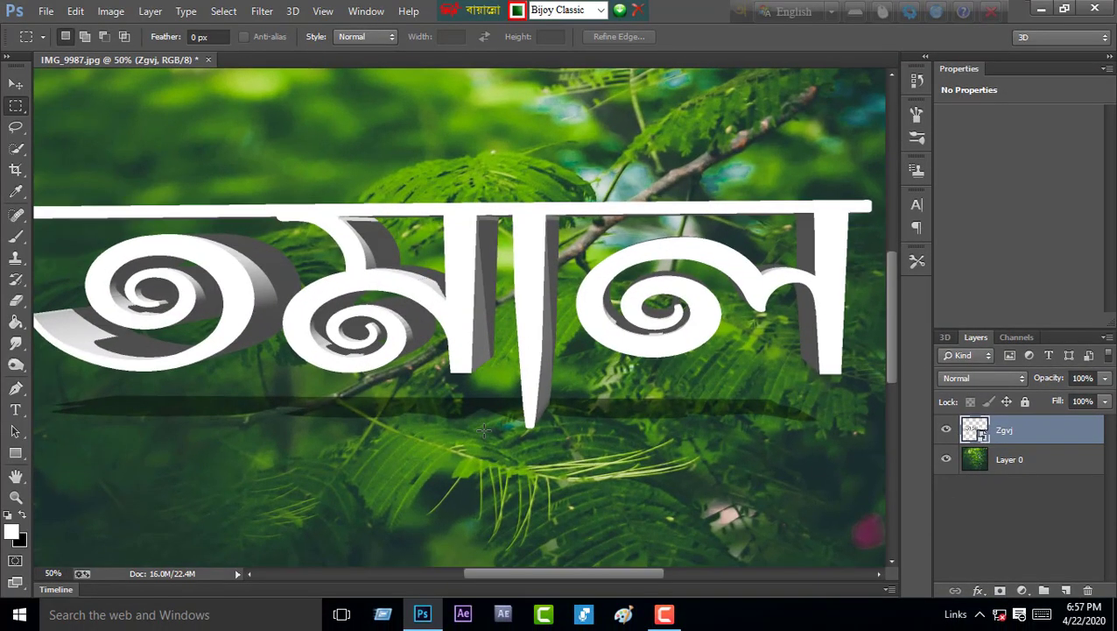
click(16, 301)
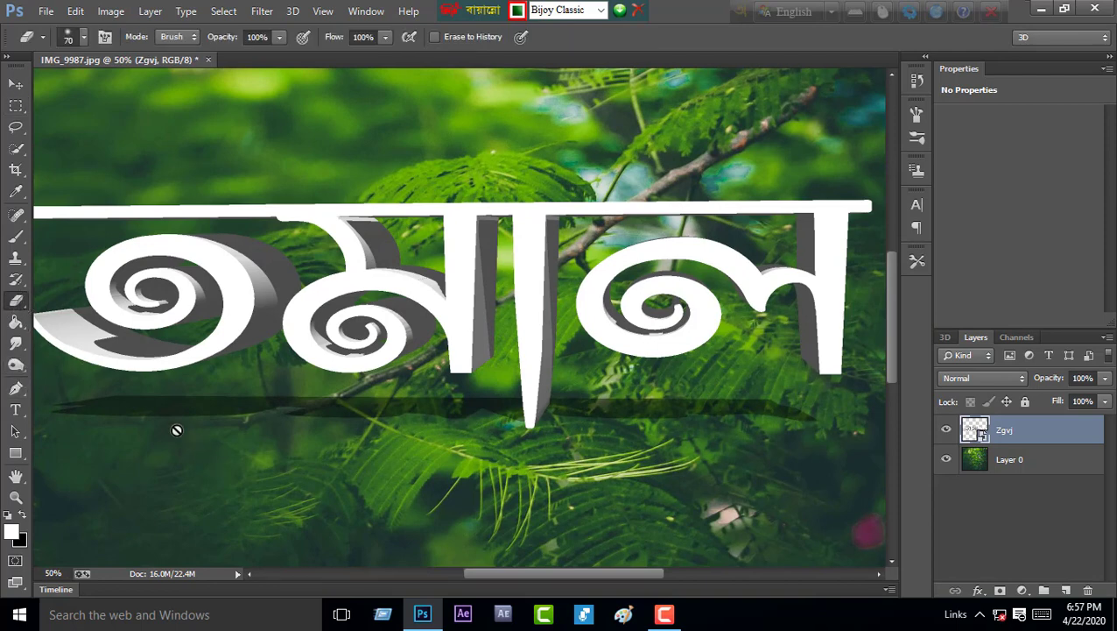
click(327, 408)
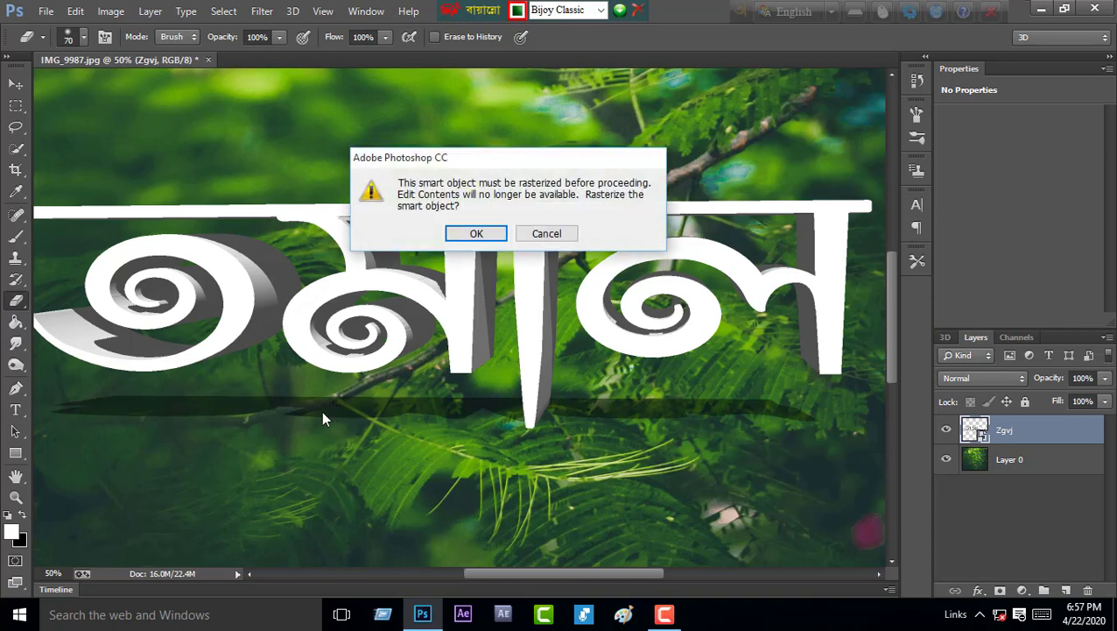
click(486, 238)
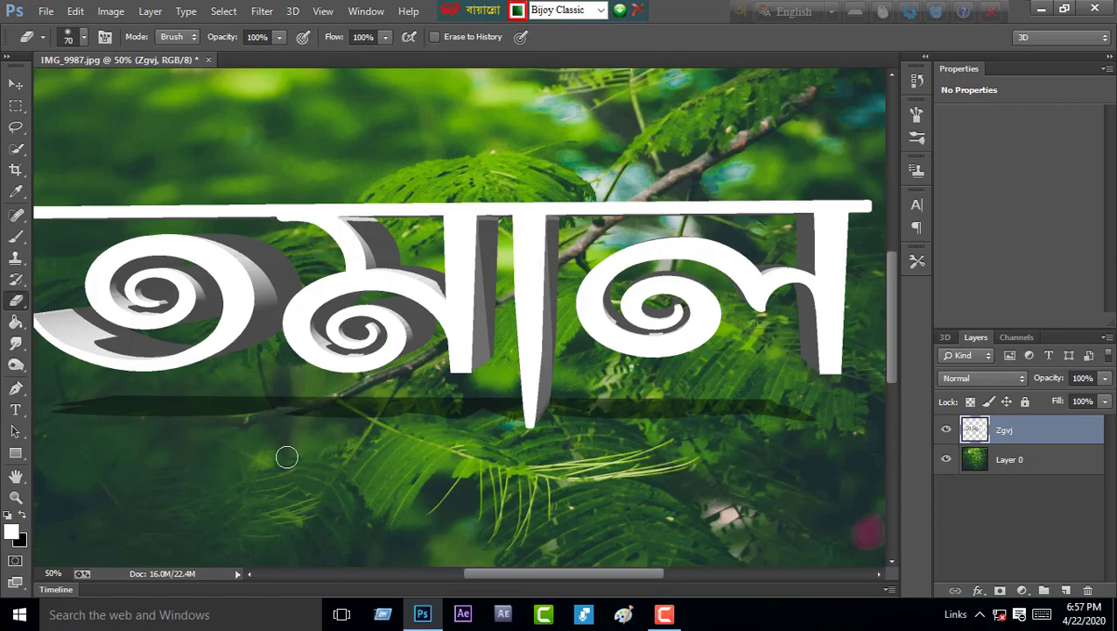
click(1036, 12)
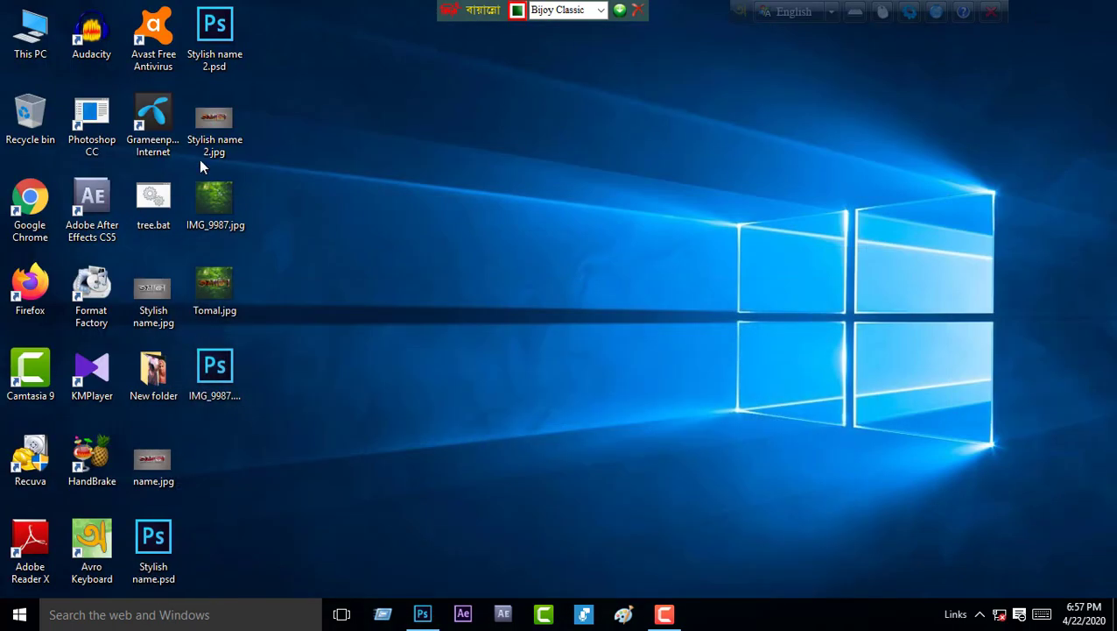
Step: View Stylish name 2.jpg as a reference, then return to the Photoshop document
double_click(212, 131)
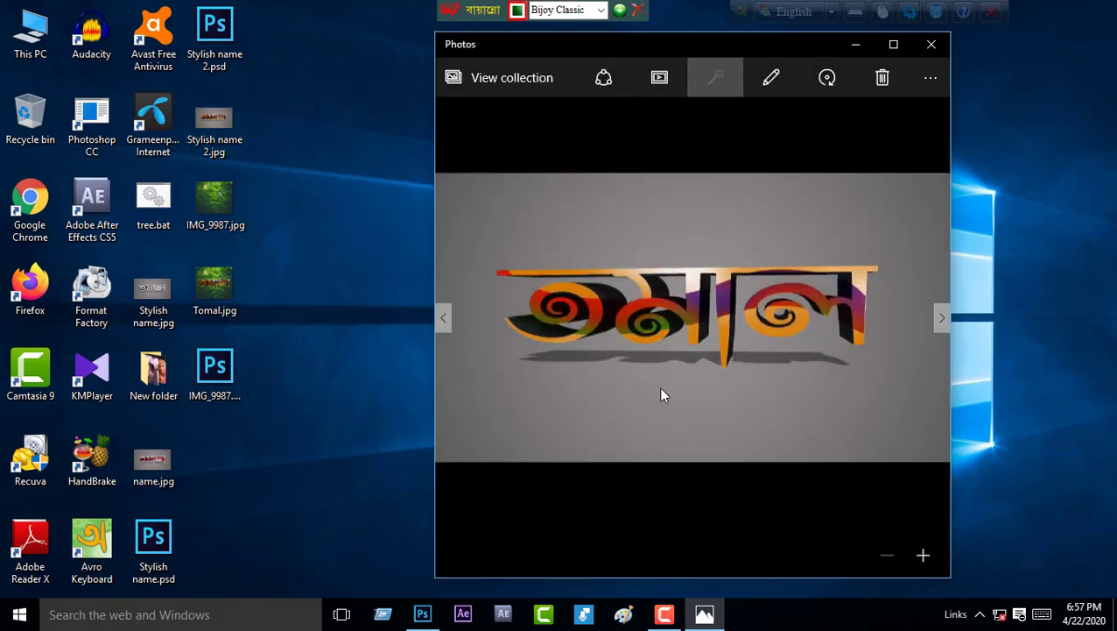
click(931, 44)
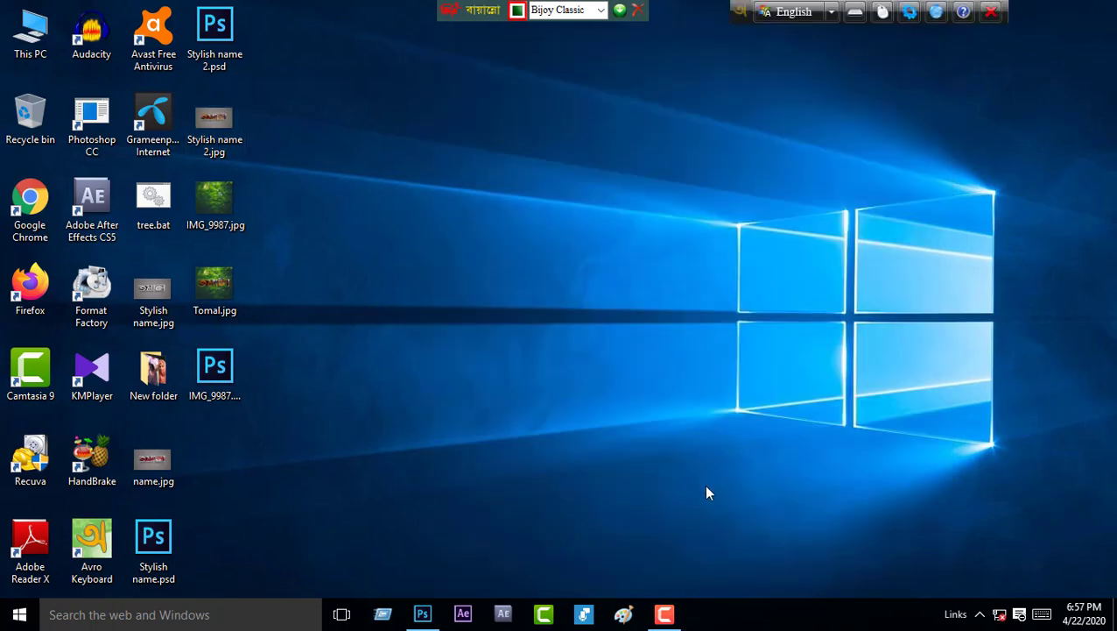
click(422, 614)
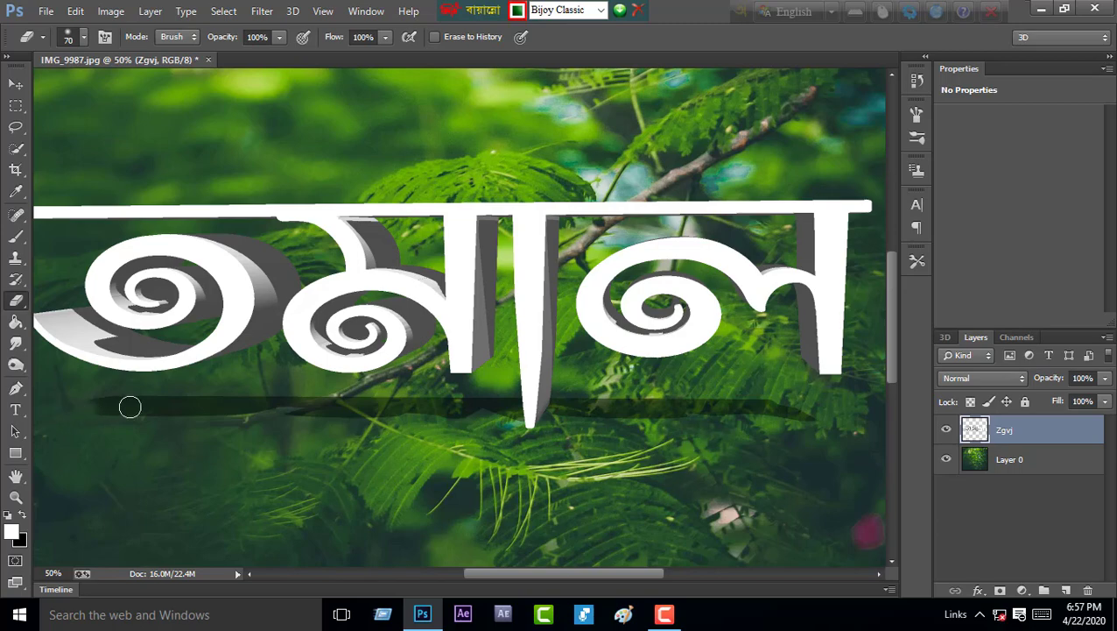
Step: Erase the dark shadow band on both sides of the stem beneath the lettering
drag(130, 407, 432, 394)
key(ctrl+plus)
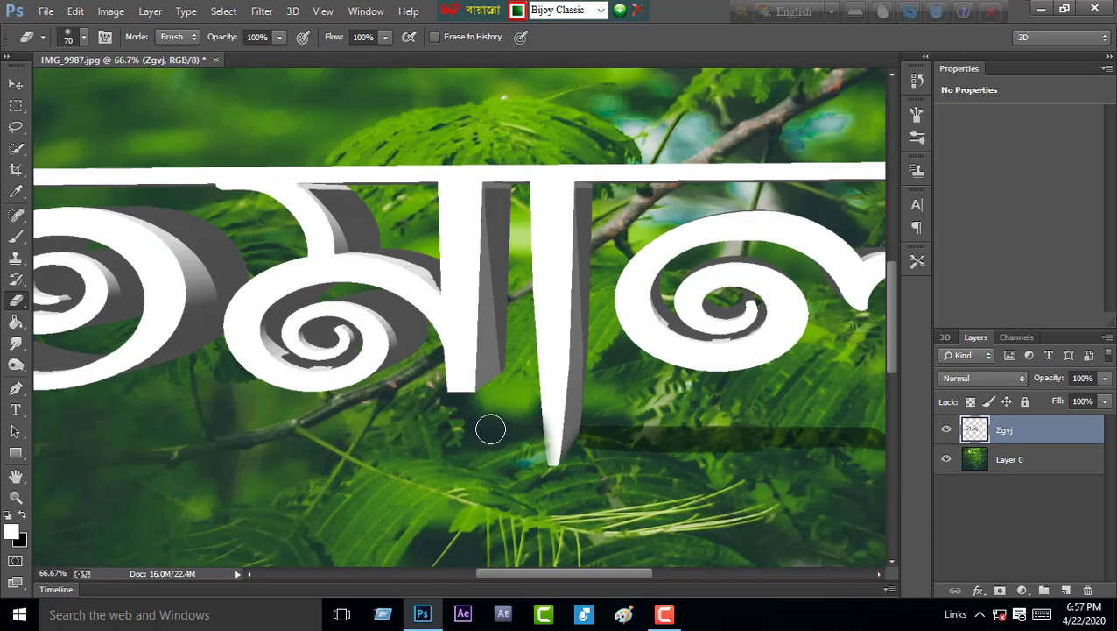
drag(490, 429, 738, 437)
key(ctrl+minus)
key(ctrl+minus)
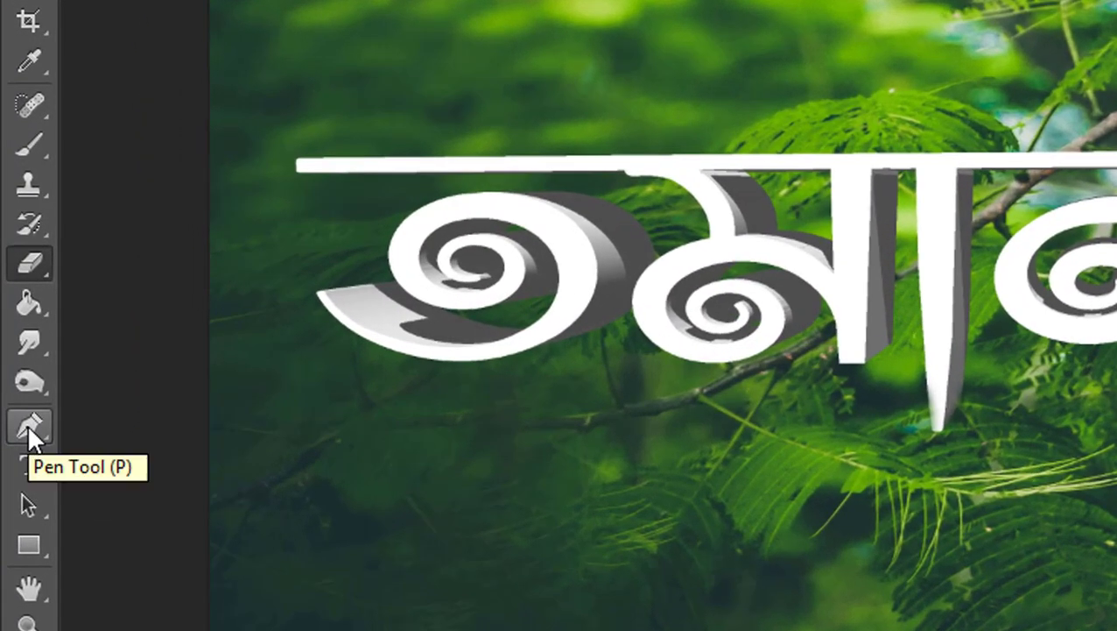
Step: Draw a curved Pen path over the top of the lettering, past its right end
click(28, 424)
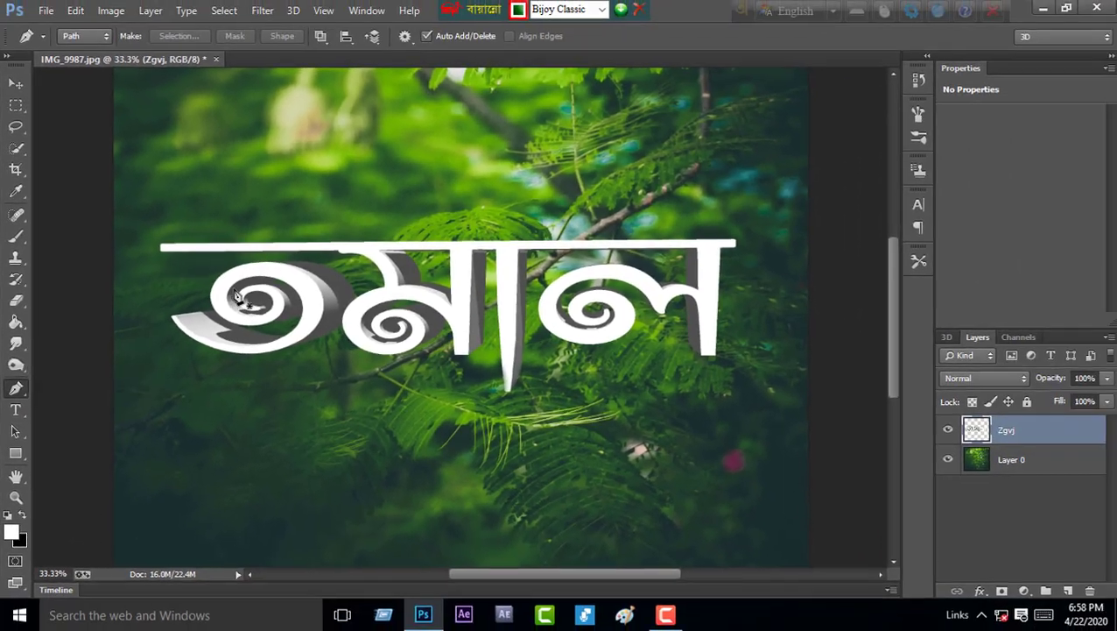
click(158, 228)
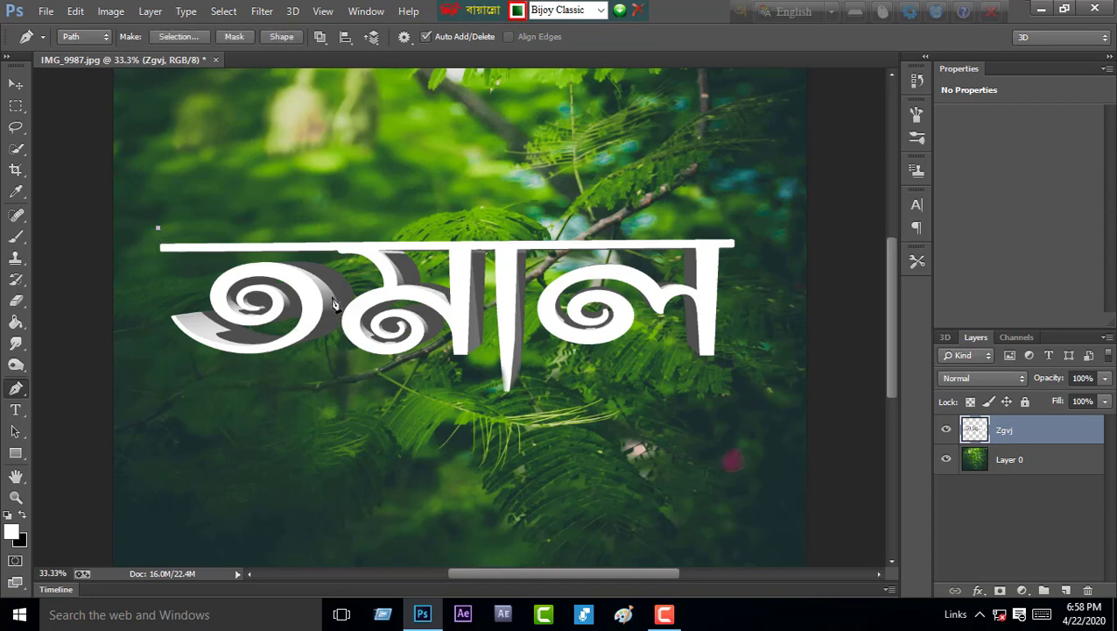
drag(191, 293, 473, 300)
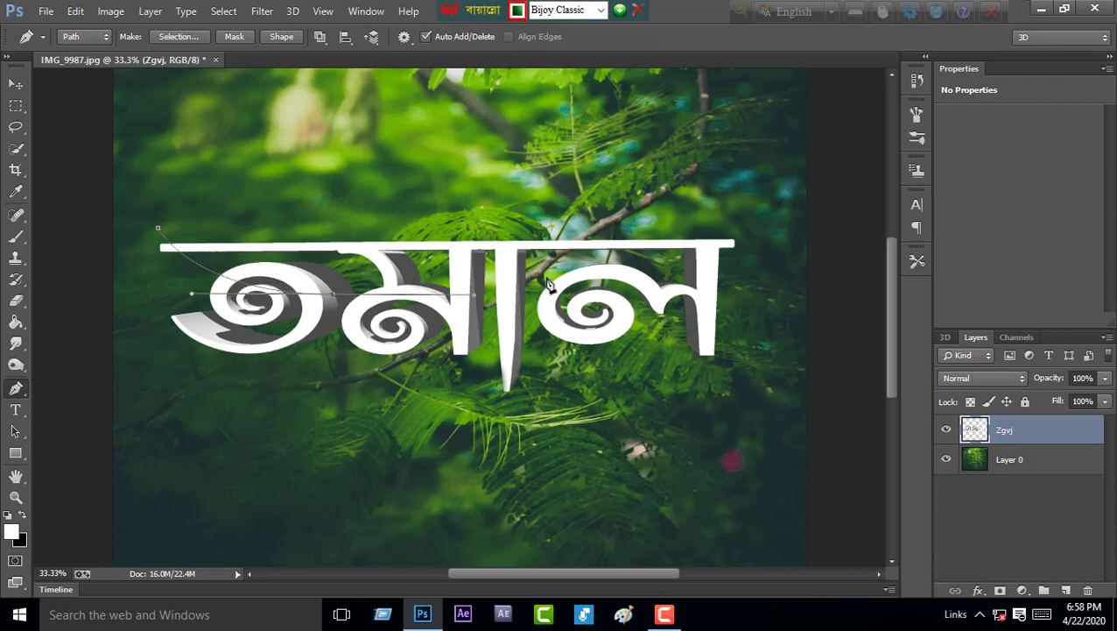
drag(542, 278, 619, 276)
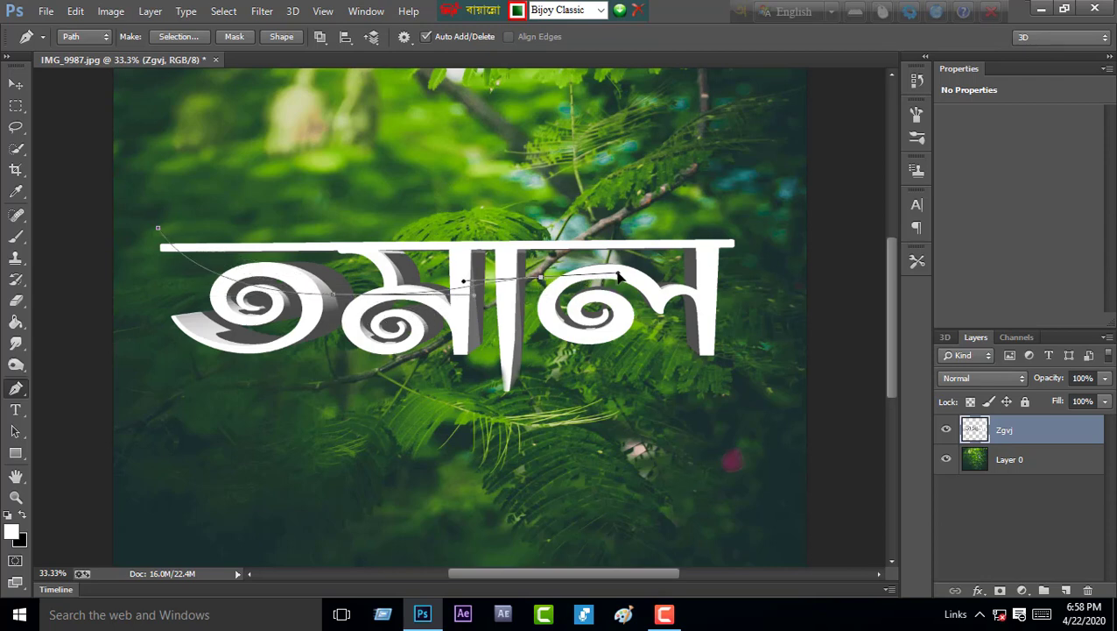
drag(543, 280, 548, 275)
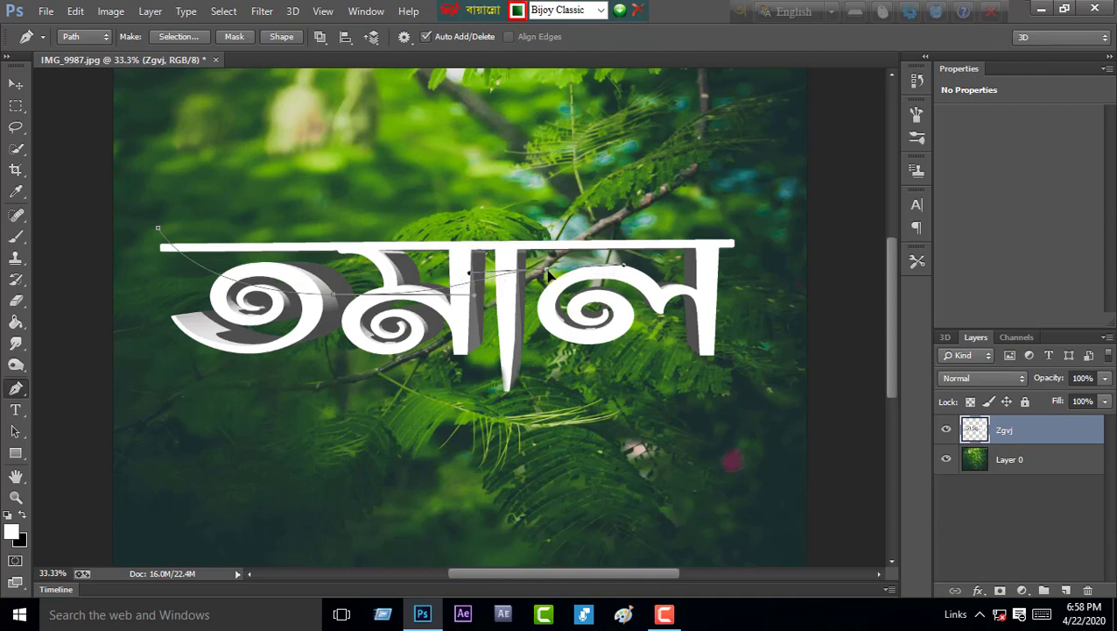
drag(681, 284, 723, 297)
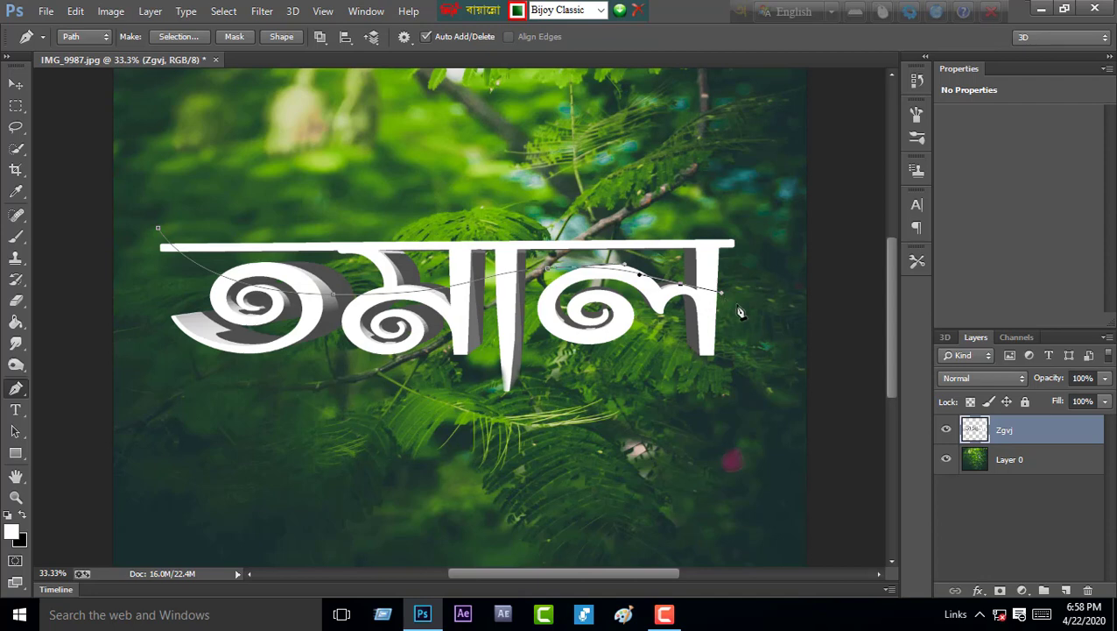
mouse_move(760, 310)
mouse_down()
mouse_move(758, 338)
mouse_move(698, 341)
mouse_up()
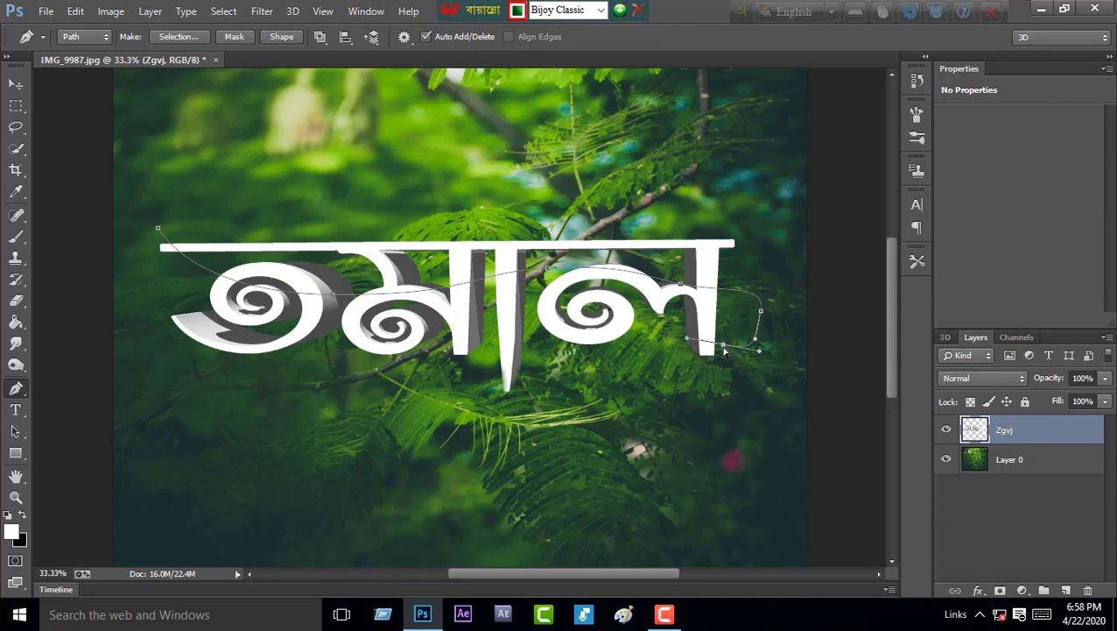
drag(725, 350, 724, 357)
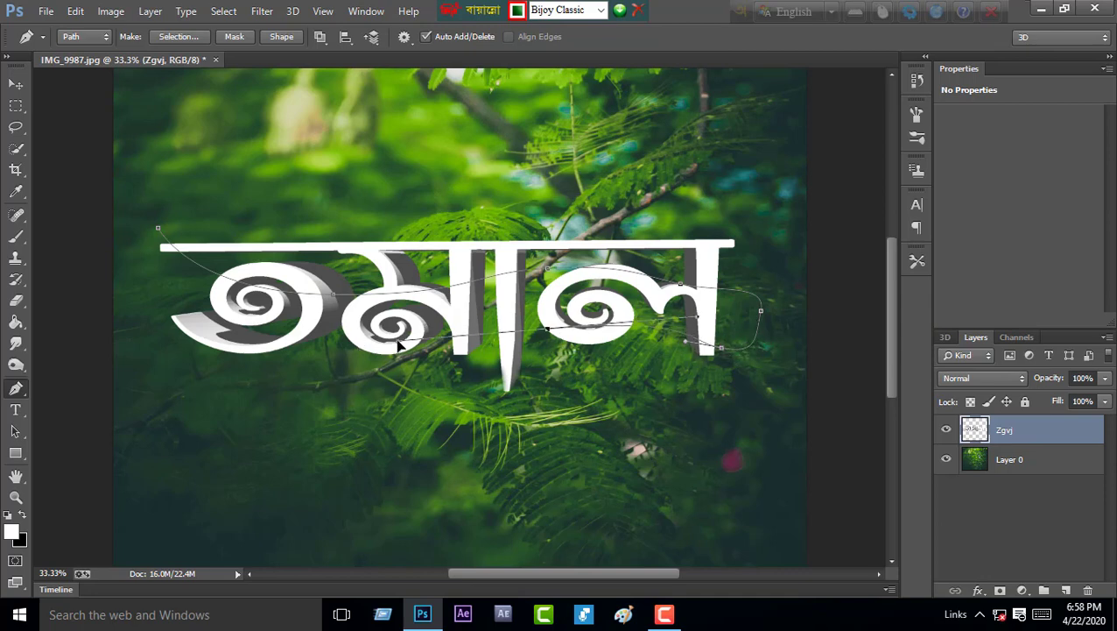
Step: Bring the path back leftward beneath the letters to close it, refining its curves
click(501, 321)
drag(260, 350, 142, 346)
drag(130, 285, 112, 213)
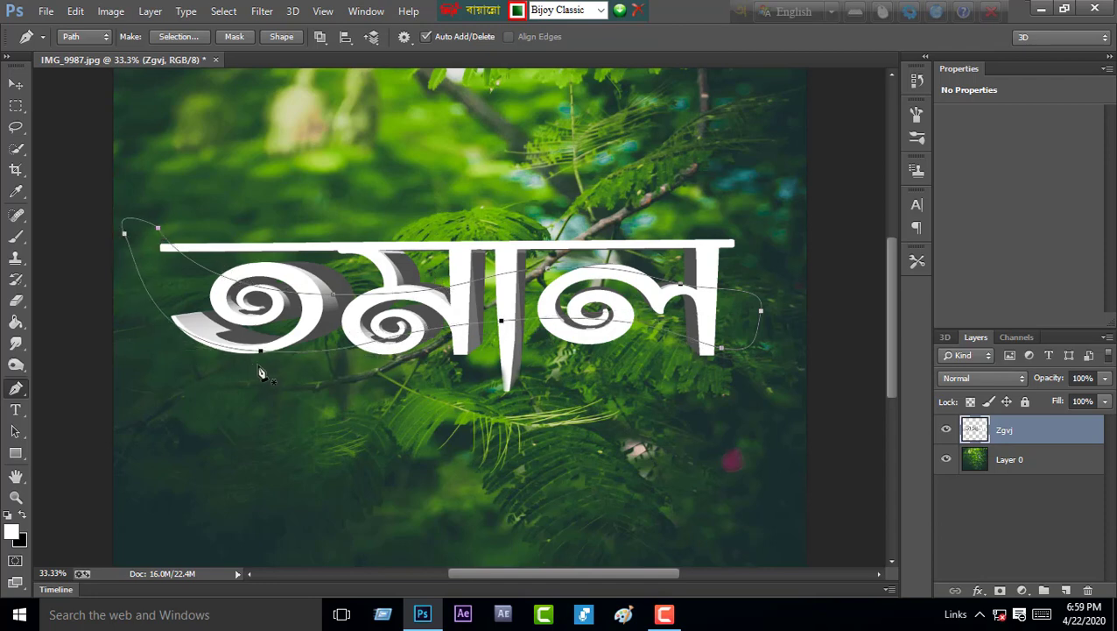
drag(260, 355, 268, 358)
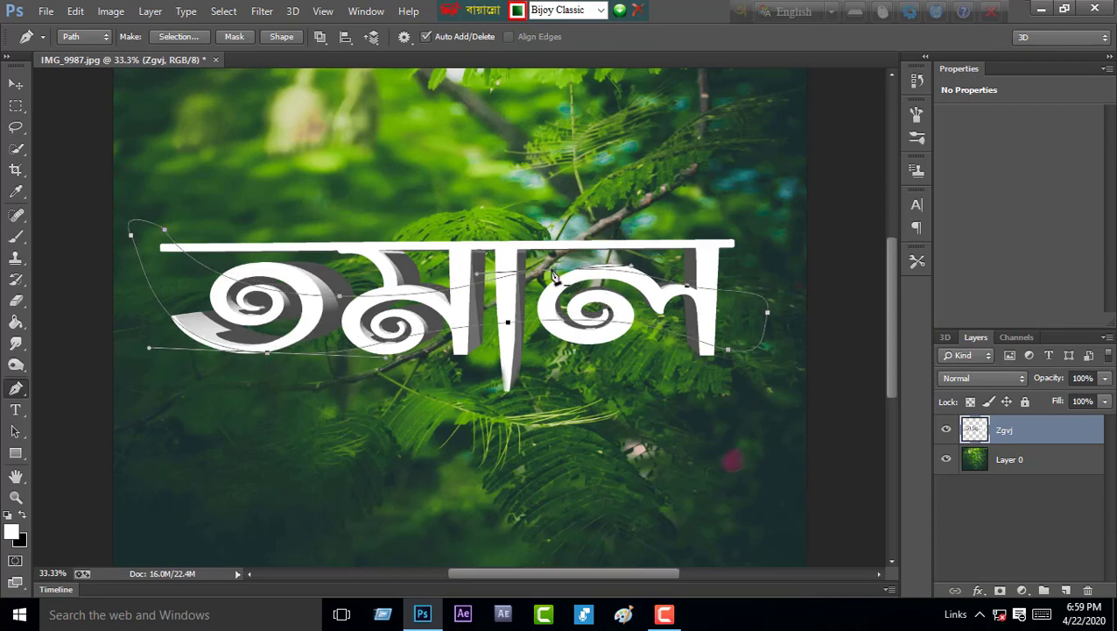
click(616, 271)
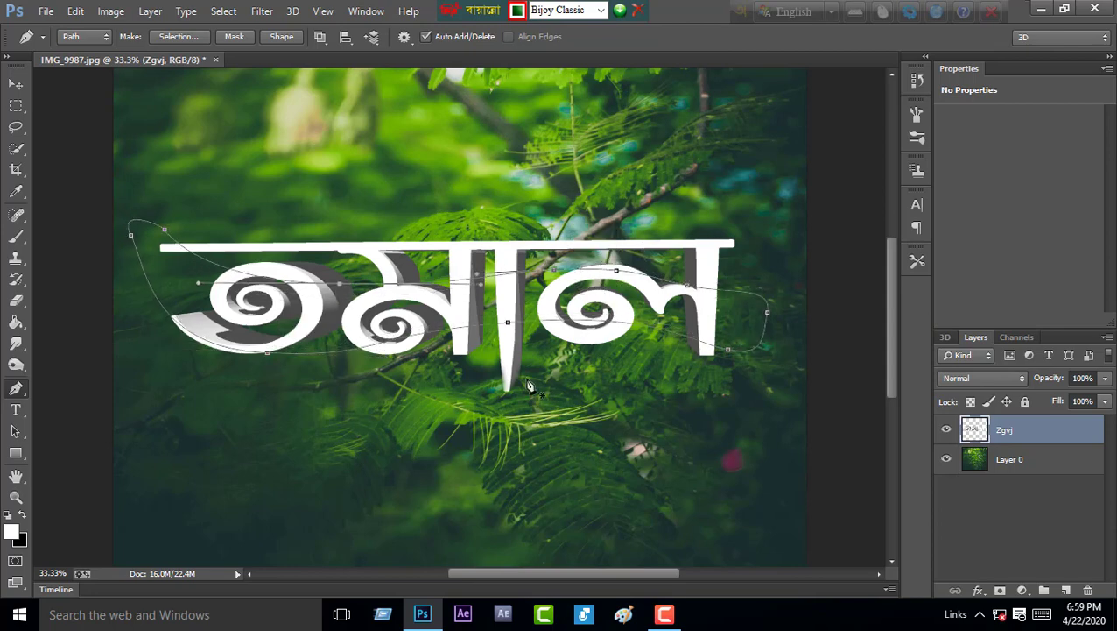
drag(339, 283, 336, 293)
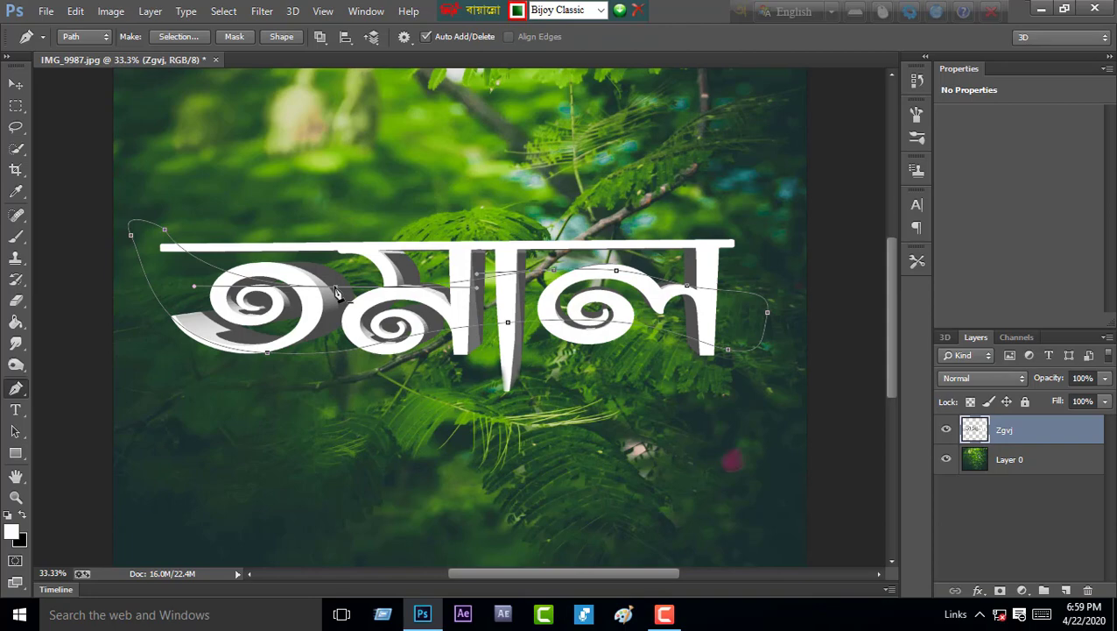
Step: Preview Tomal.jpg from the desktop to compare the design, then return to Photoshop
click(1041, 8)
double_click(229, 289)
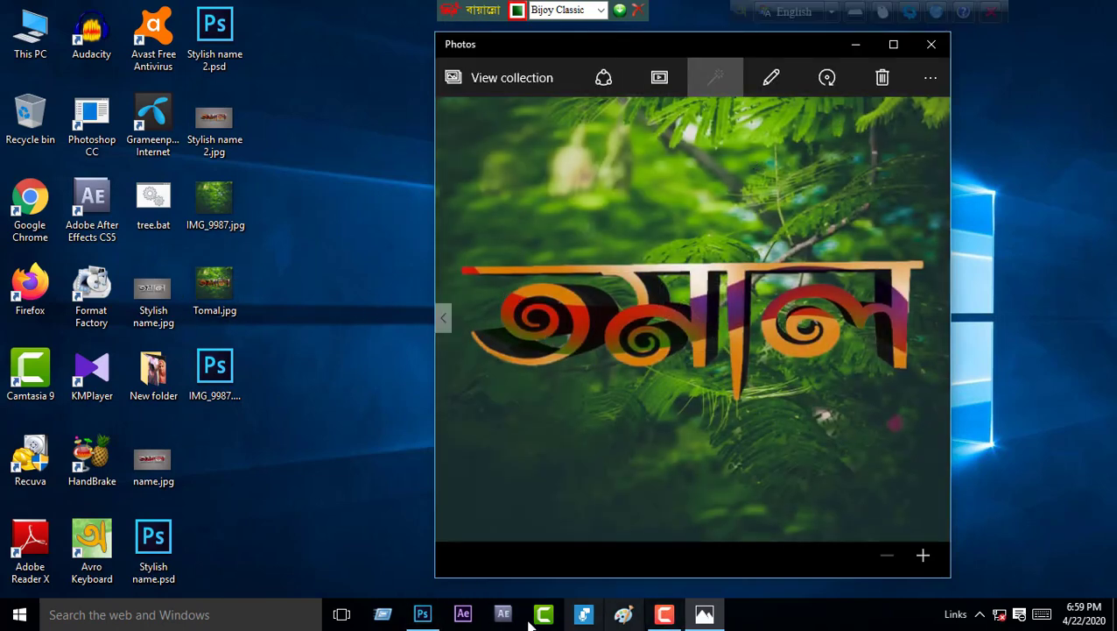
click(422, 614)
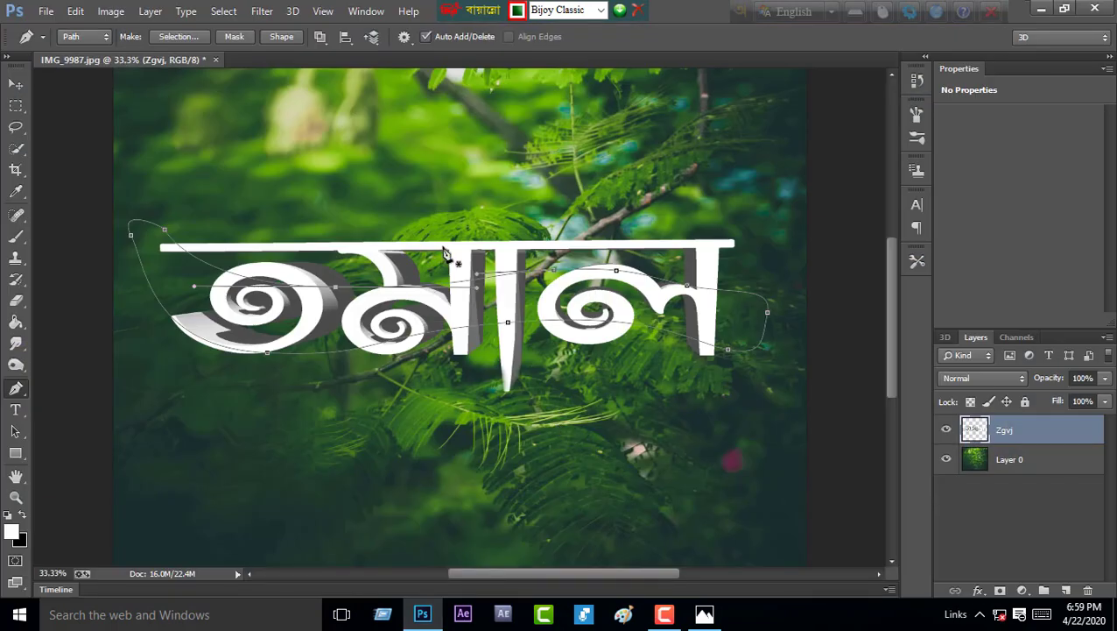
Step: Convert the curved path to a selection with 0 feather and add empty Layer 1
right_click(236, 291)
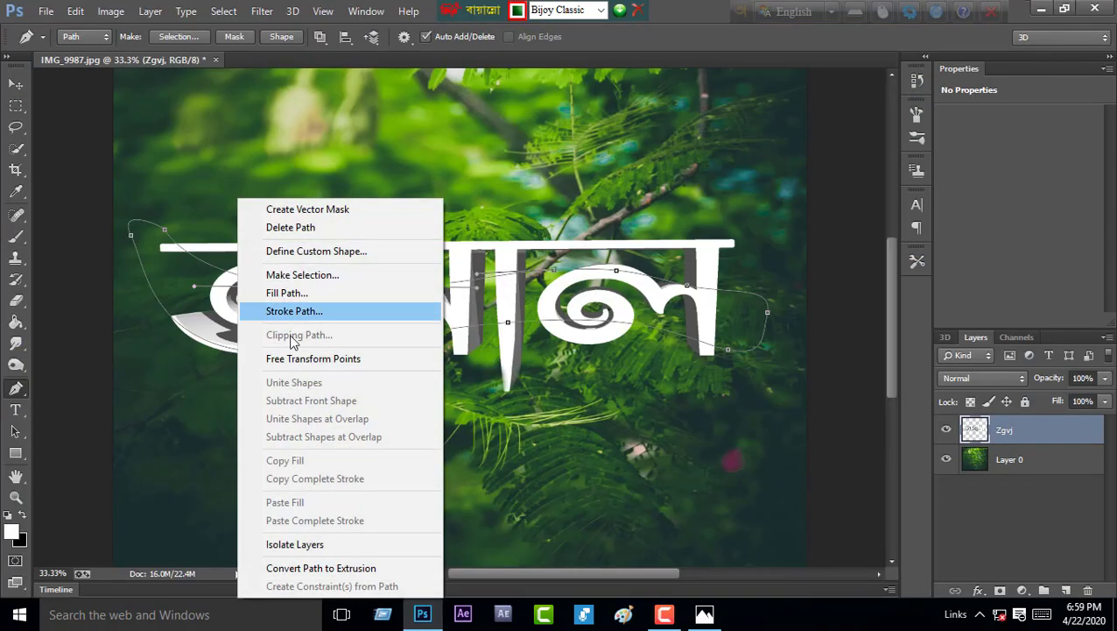
click(289, 275)
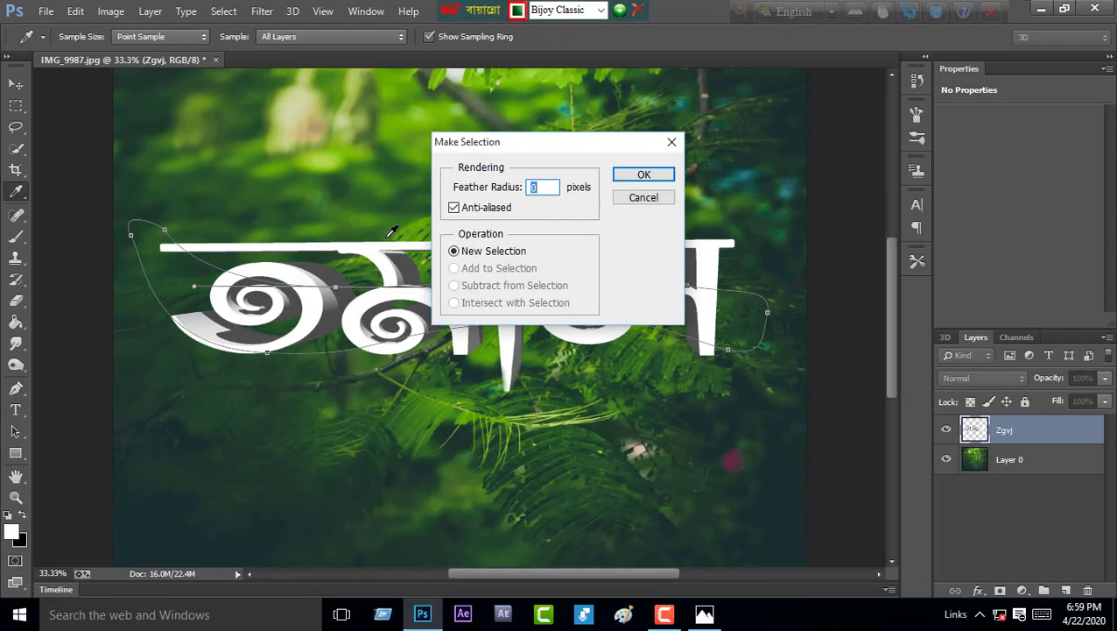
click(644, 174)
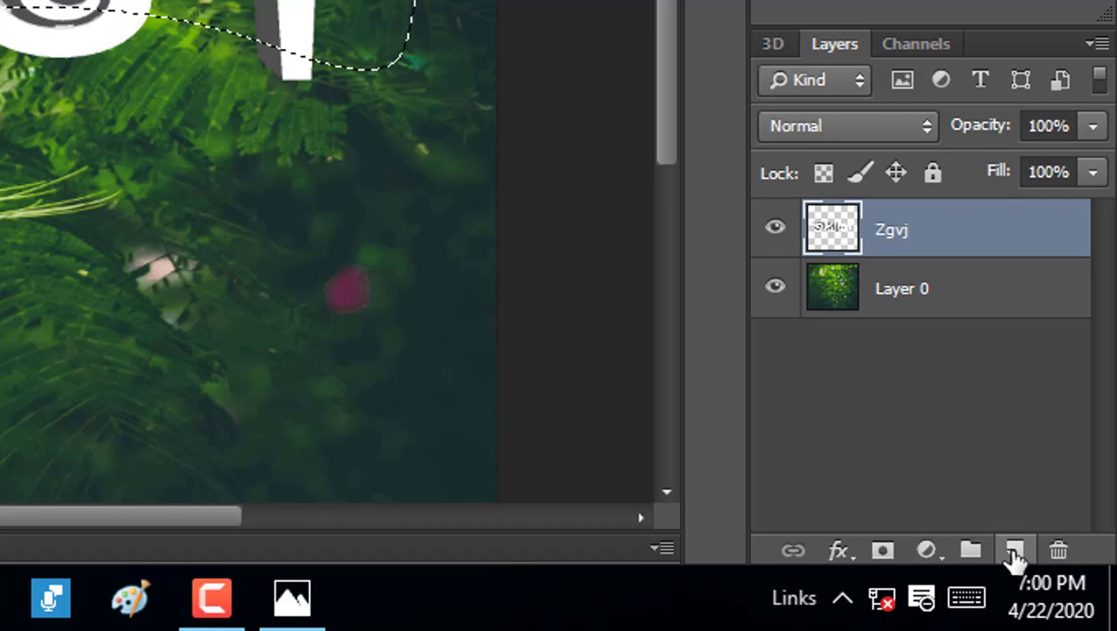
click(1016, 550)
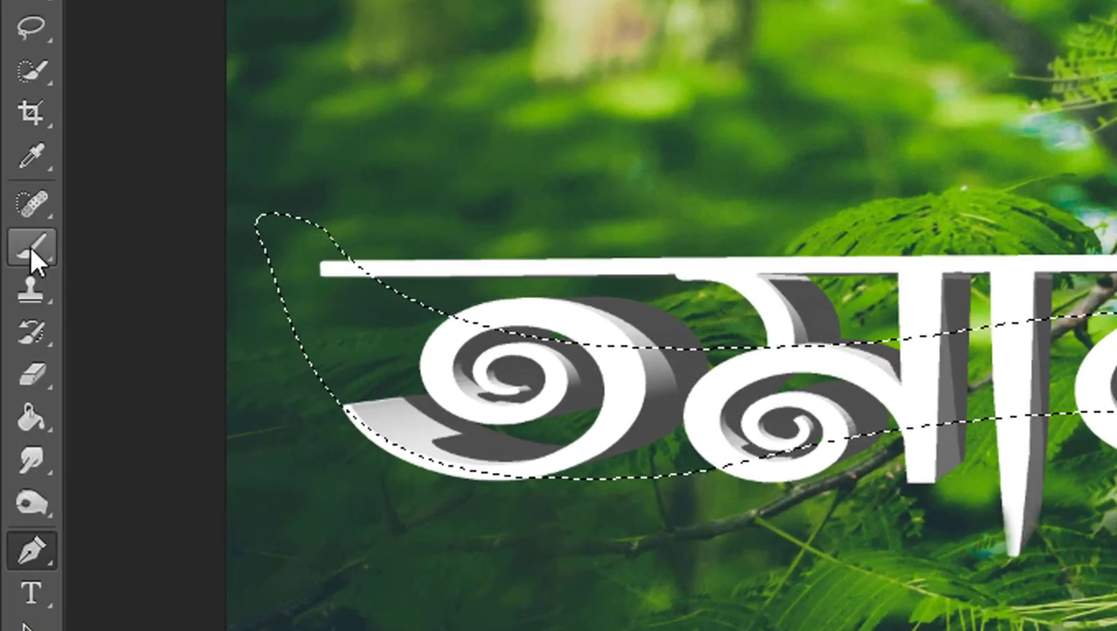
Step: Set the brush colour to #fc0000 and paint the wavy selection red on Layer 1
click(15, 236)
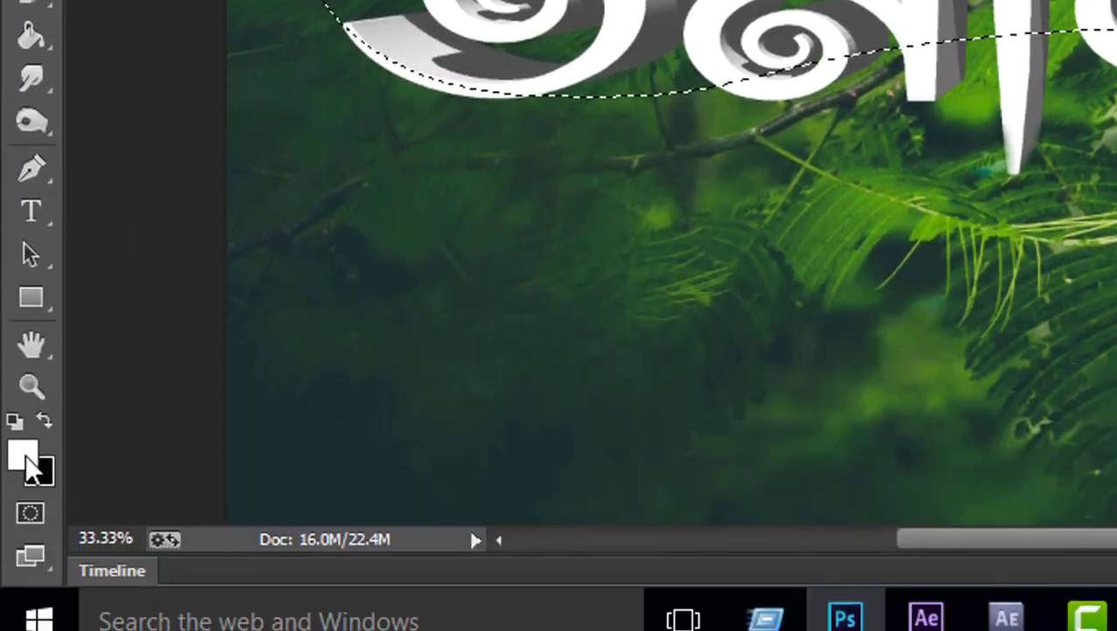
click(26, 460)
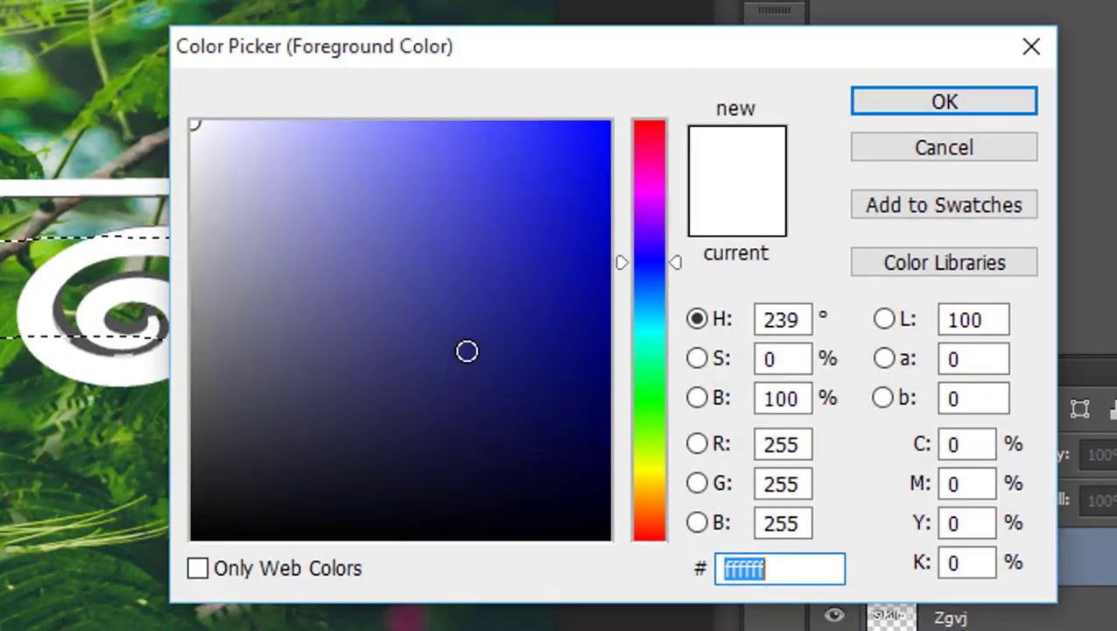
drag(653, 125, 649, 112)
drag(599, 149, 611, 123)
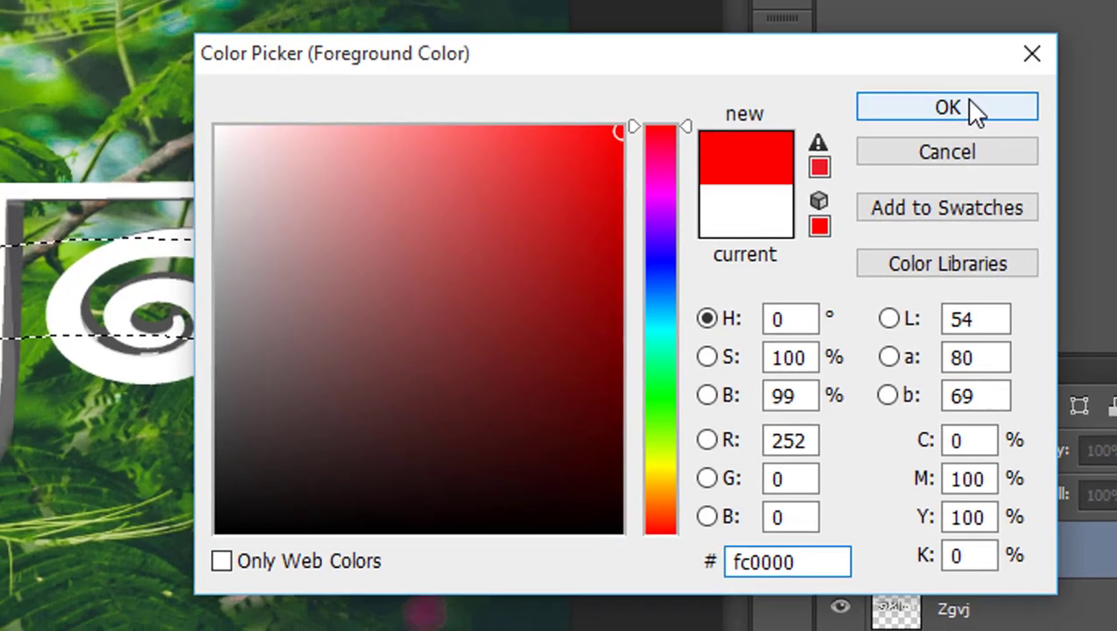
click(968, 107)
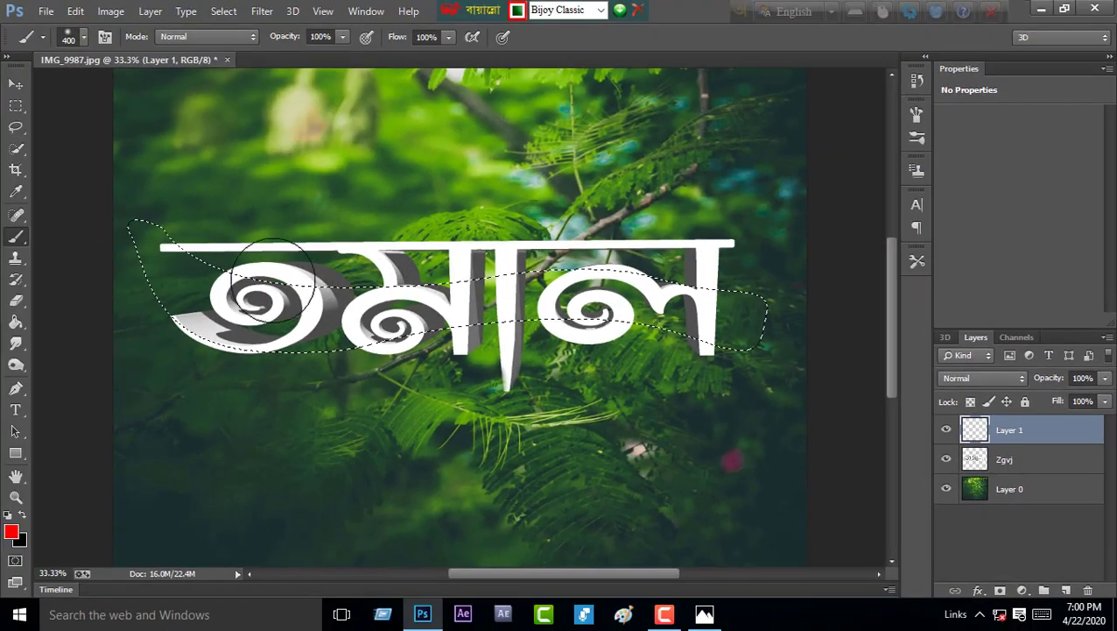
mouse_move(150, 249)
mouse_down()
mouse_move(226, 301)
mouse_move(386, 287)
mouse_move(724, 317)
mouse_up()
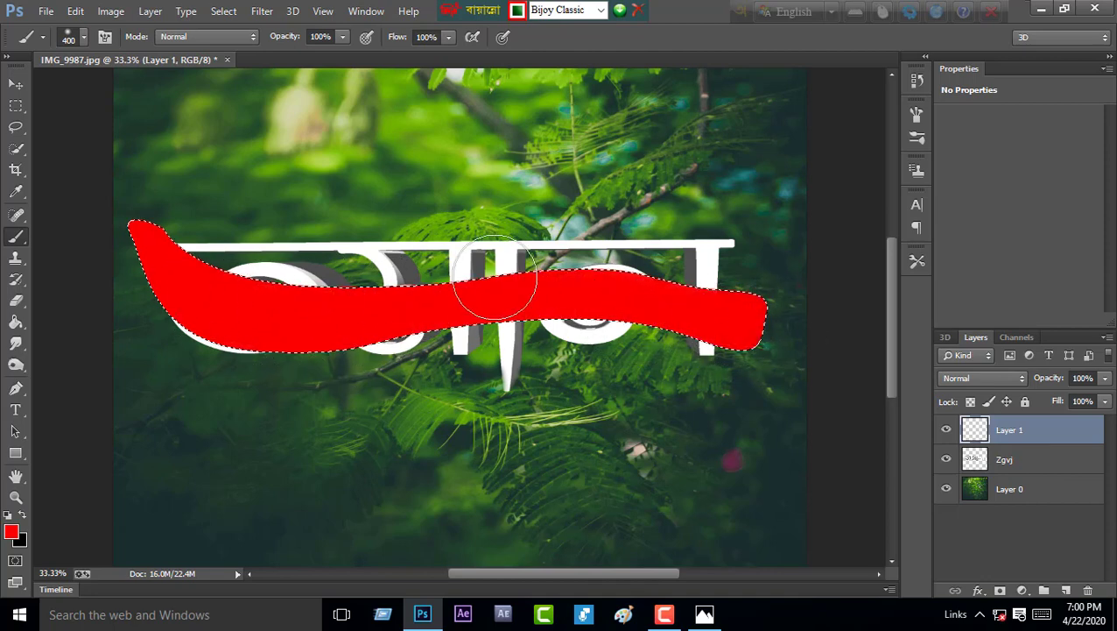
Step: Deselect the wavy band, check Zgvj's visibility, and load the Zgvj lettering outline as a selection
click(16, 127)
right_click(210, 304)
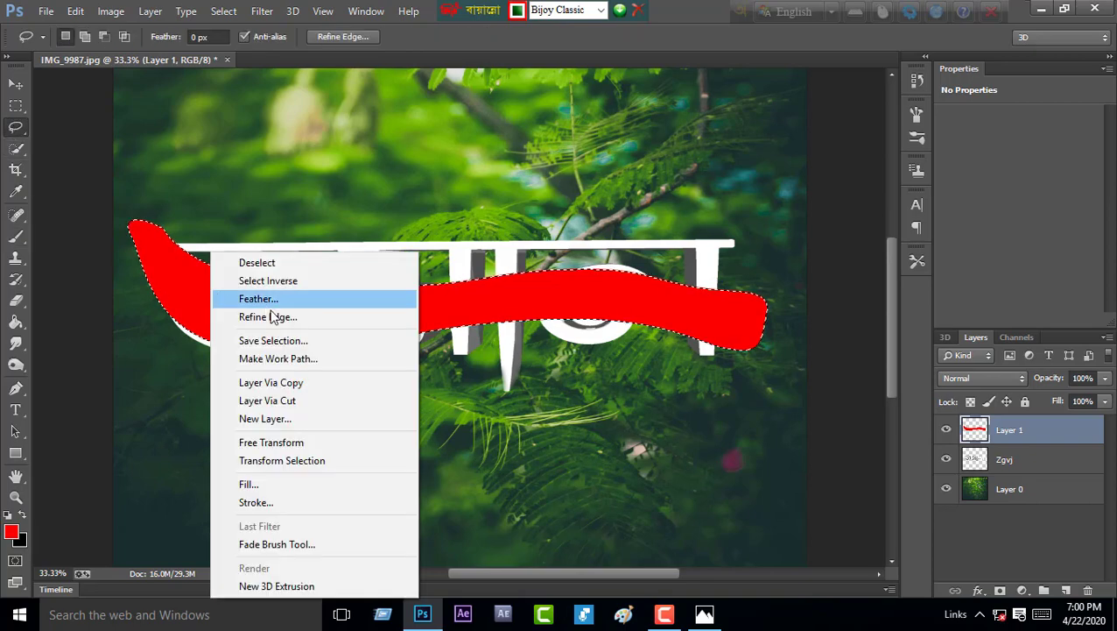
click(267, 263)
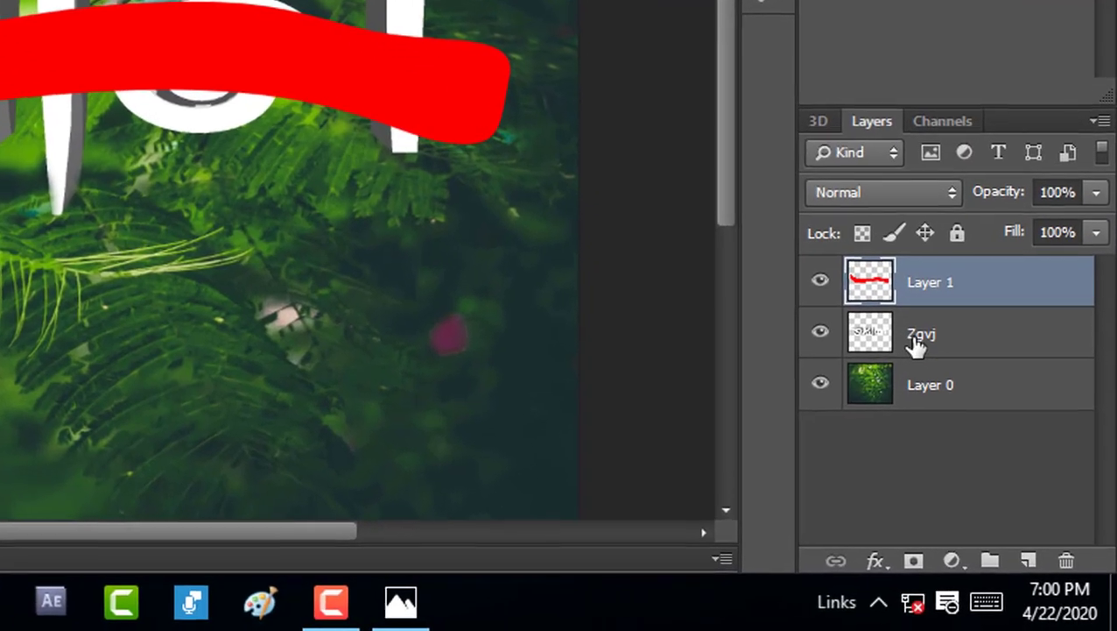
click(916, 342)
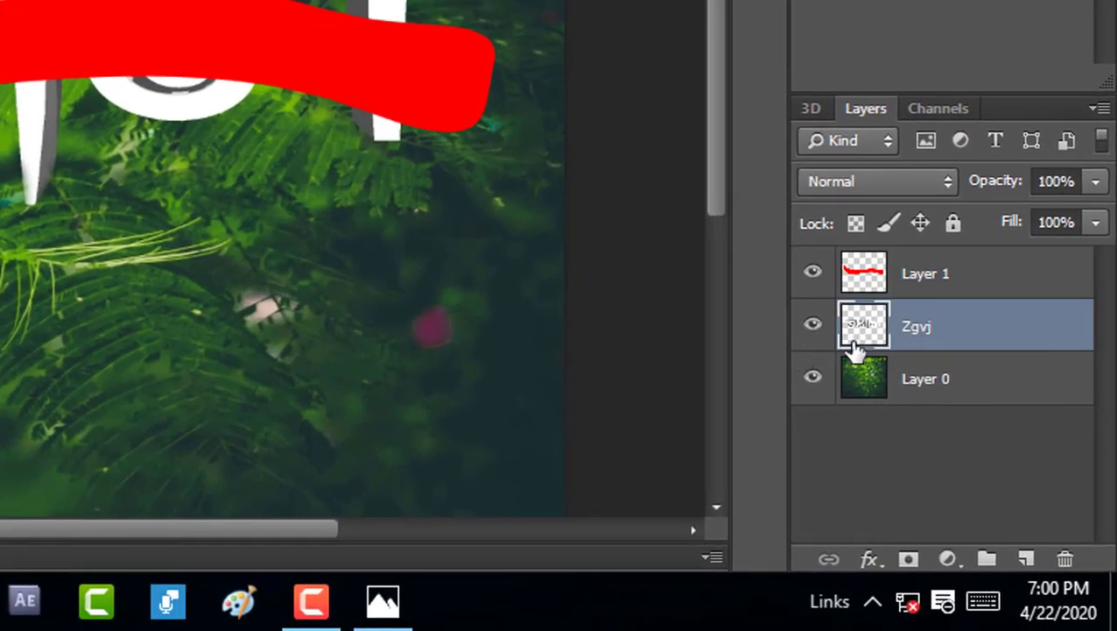
double_click(818, 331)
click(820, 328)
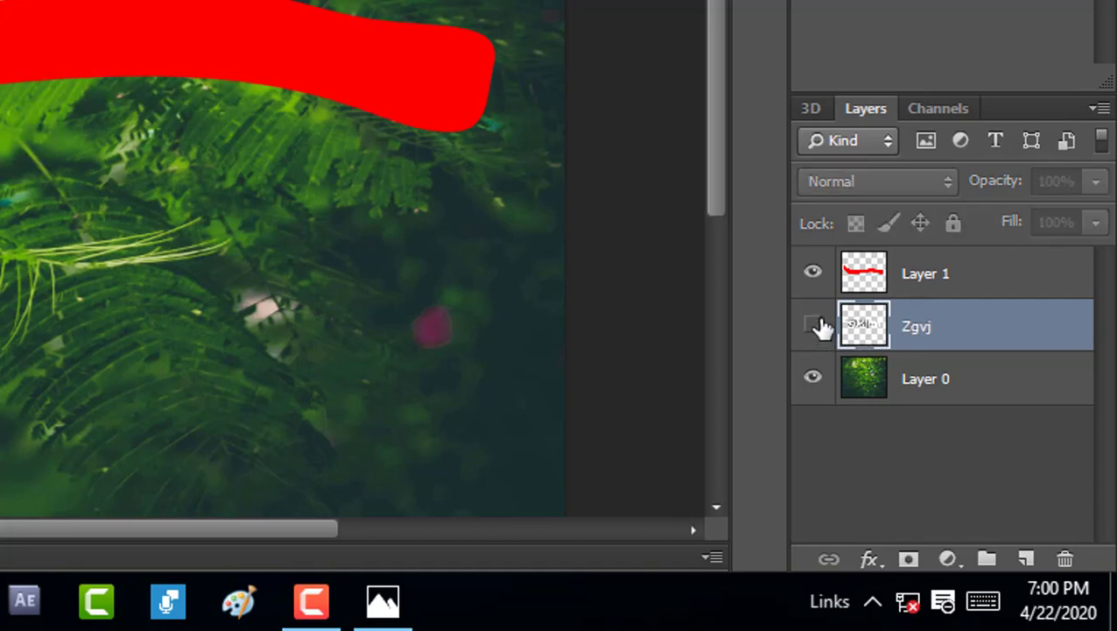
click(814, 326)
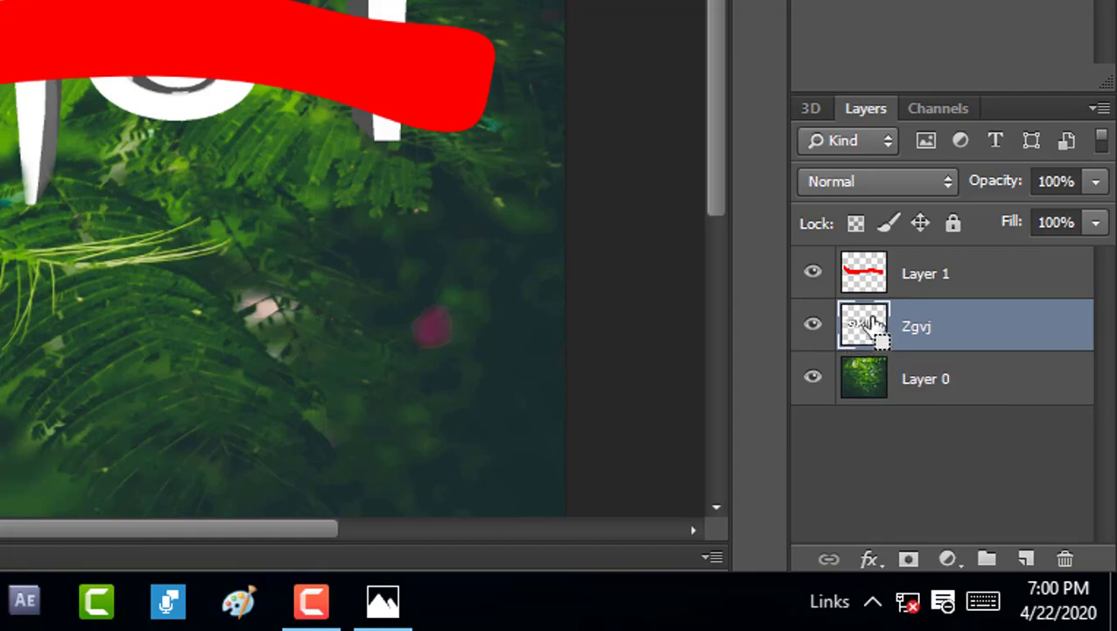
ctrl+click(864, 327)
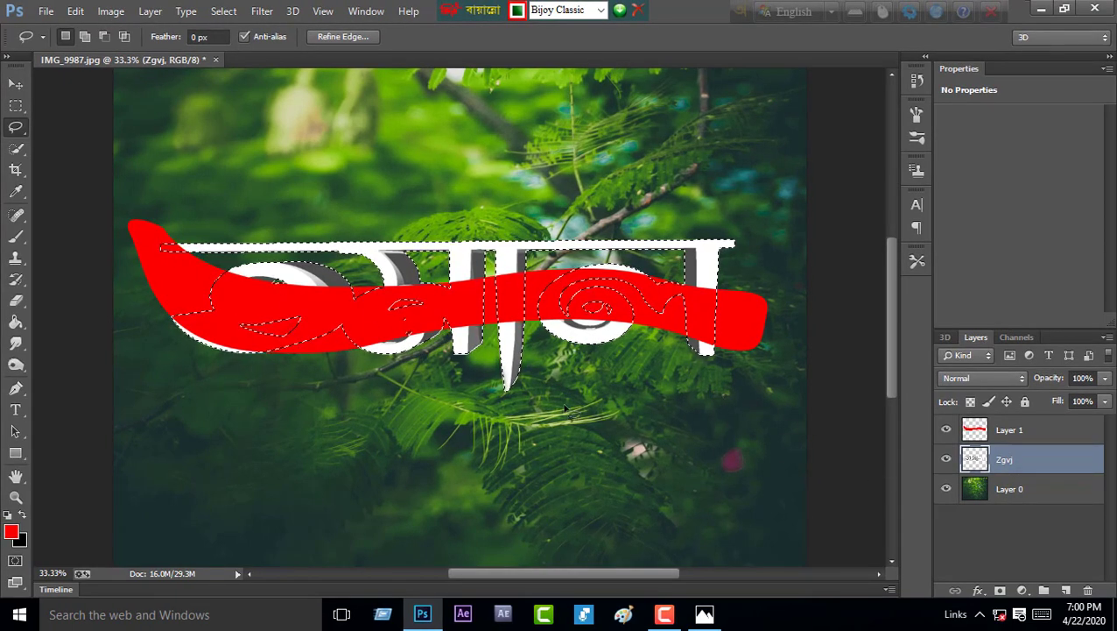
Step: Invert the lettering selection and cut the red outside the letters from Layer 1
right_click(289, 309)
click(20, 128)
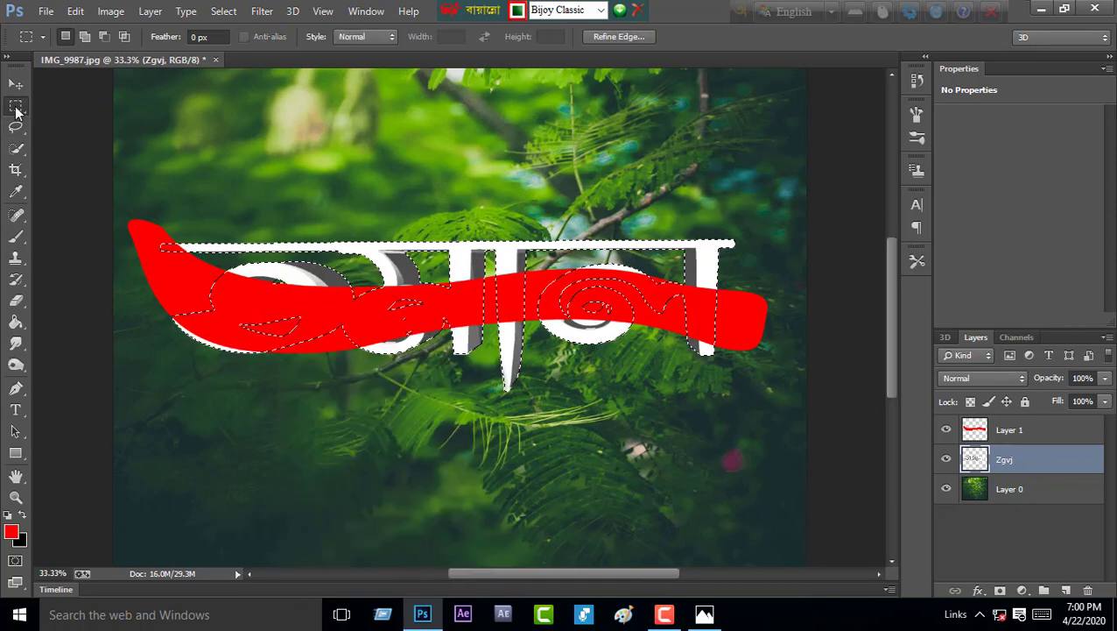
key(m)
click(15, 128)
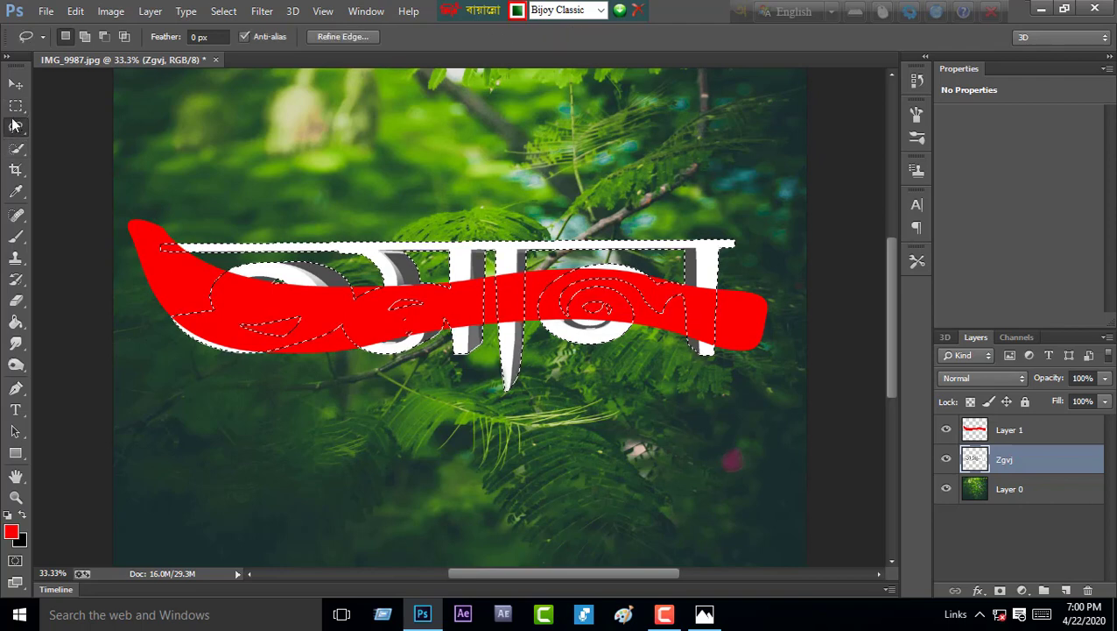
right_click(331, 294)
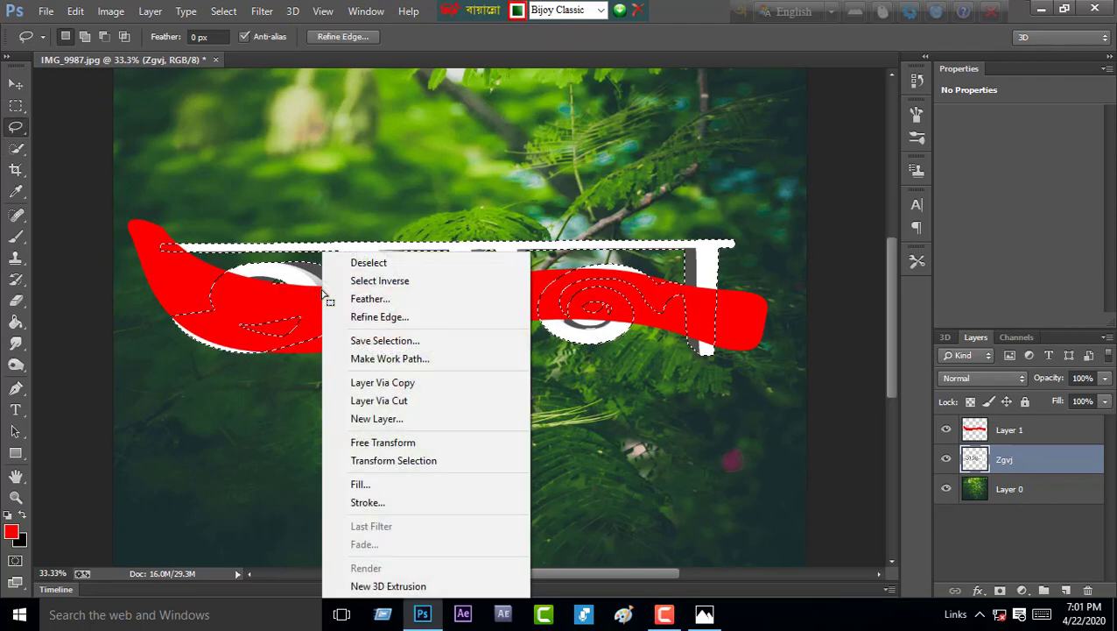
click(398, 282)
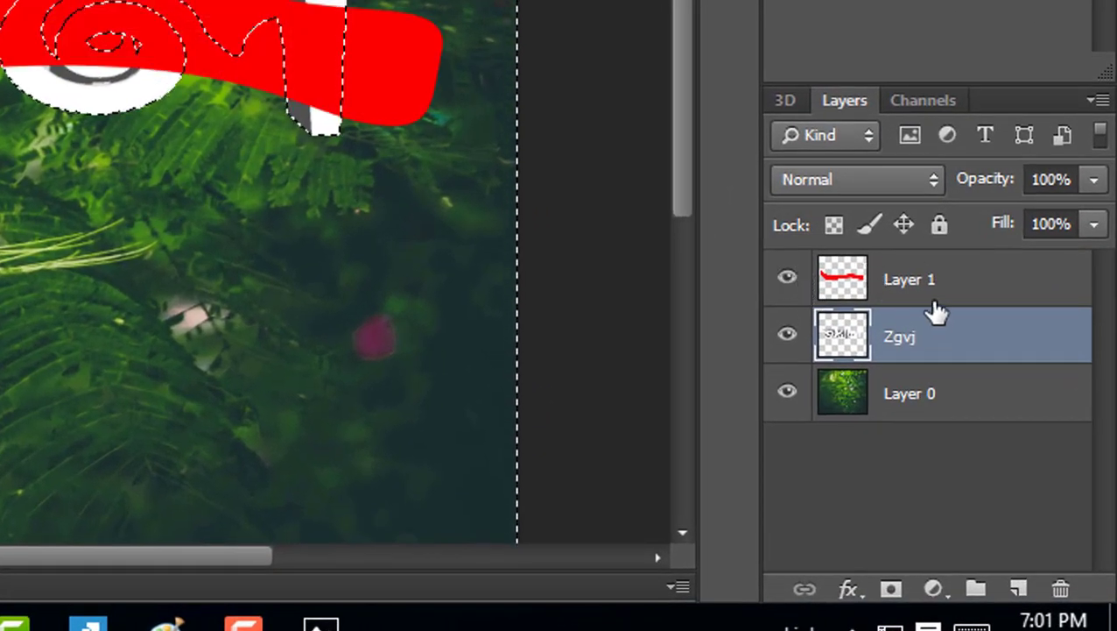
click(937, 296)
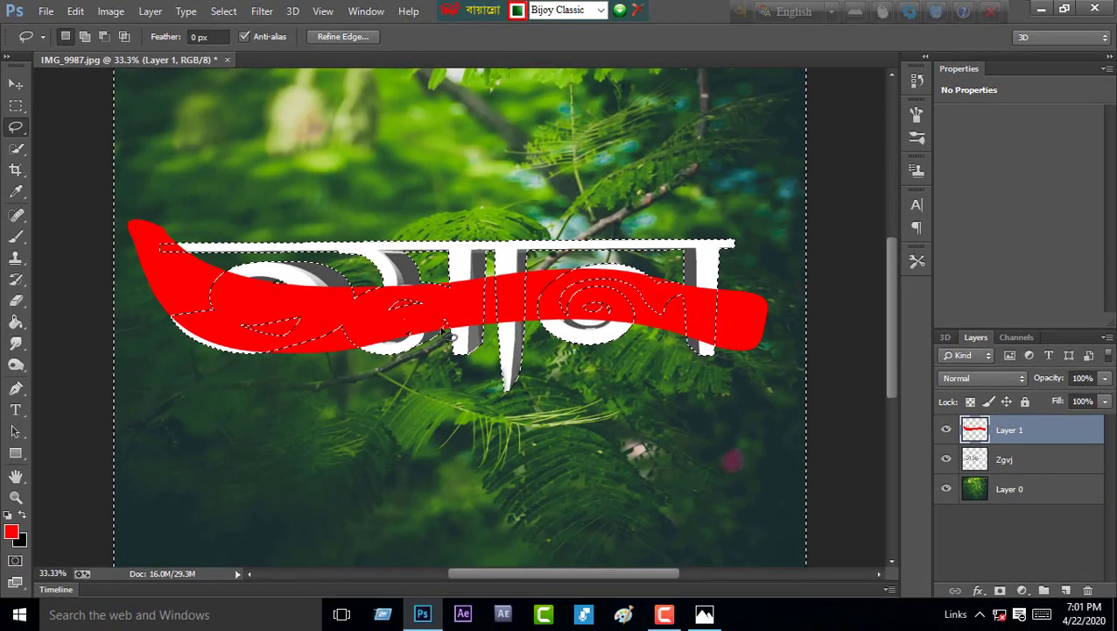
key(ctrl+x)
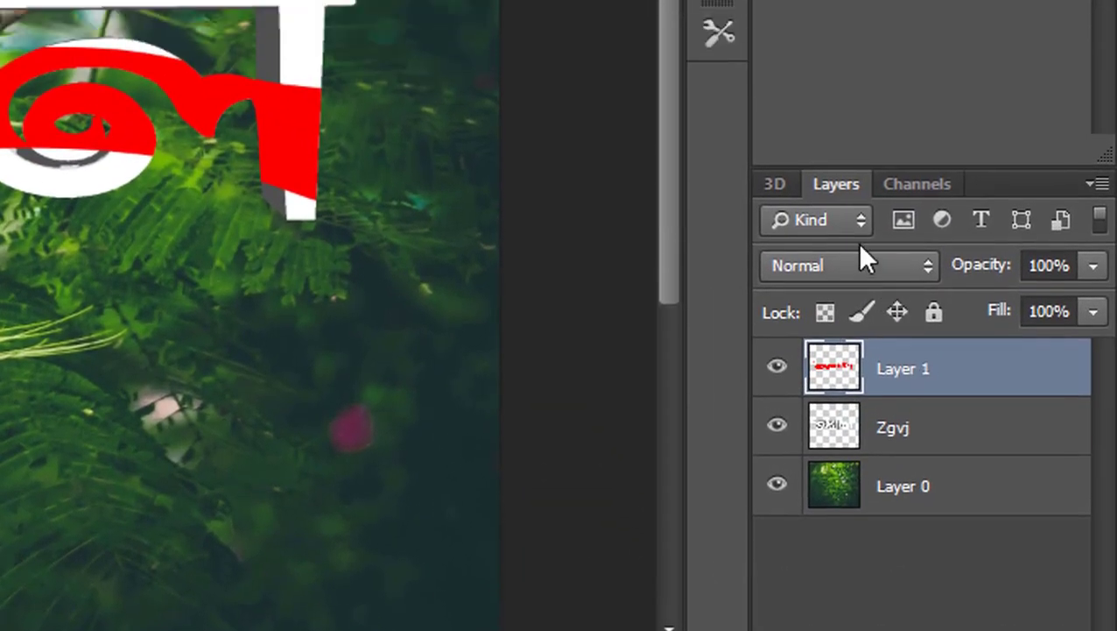
Step: Set Layer 1 to Multiply blending after trying Dissolve and Vivid Light, with 85% fill
click(850, 176)
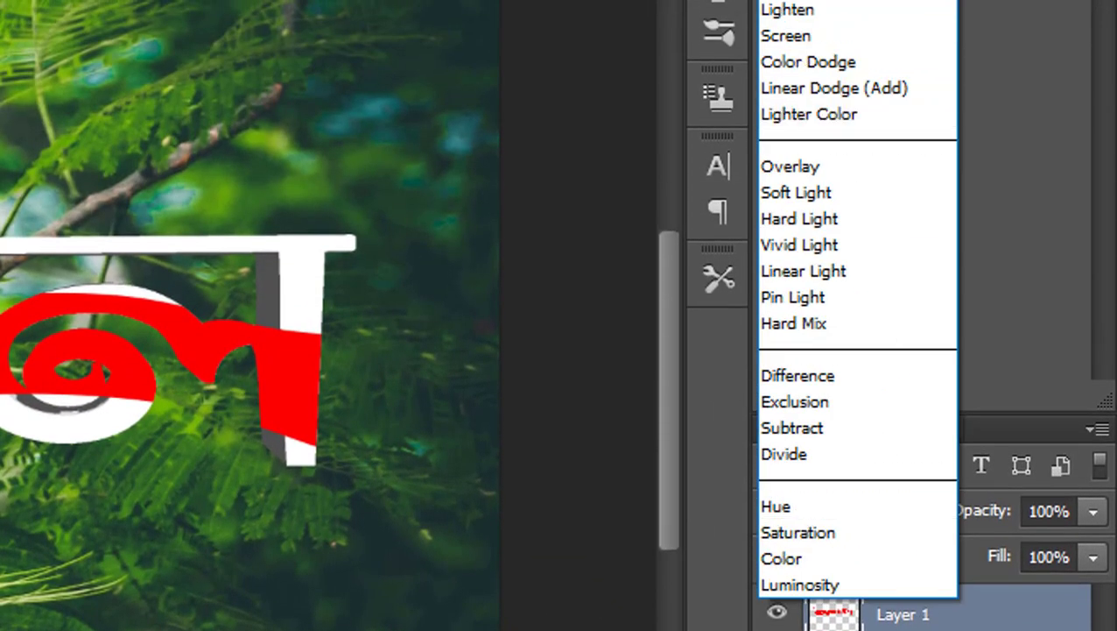
click(815, 0)
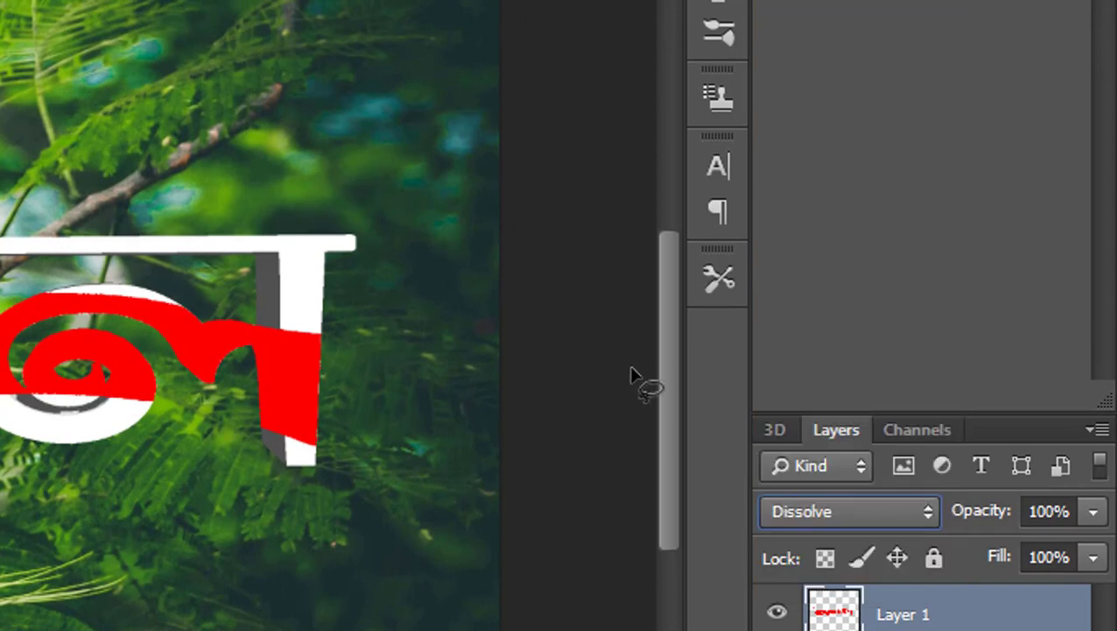
key(Down)
key(Down)
key(Down)
key(Down)
key(Down)
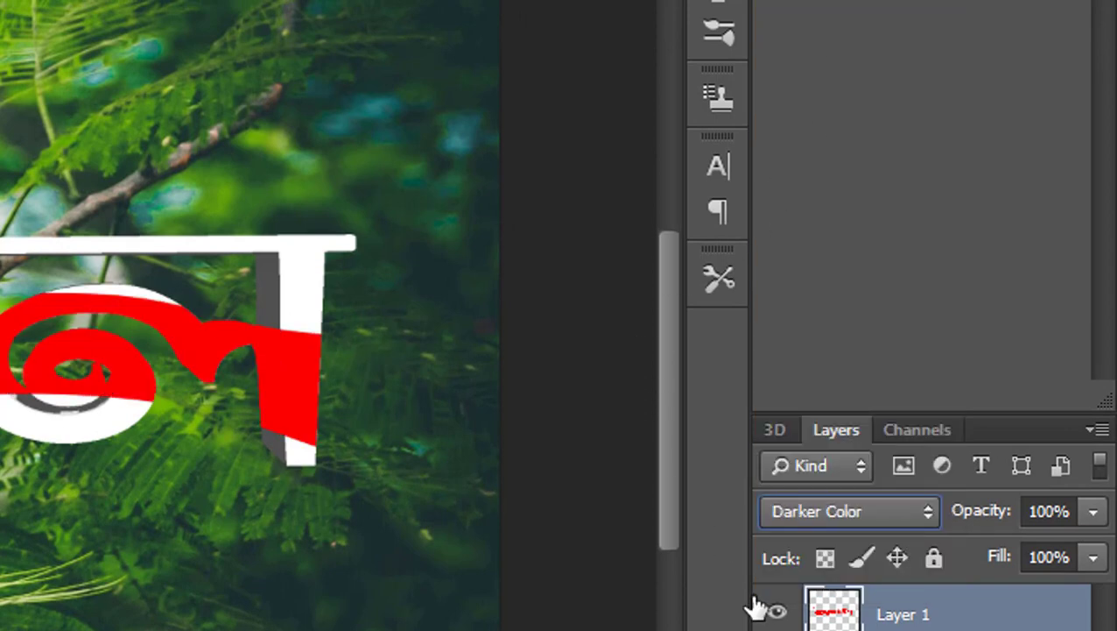
key(Down)
key(Down)
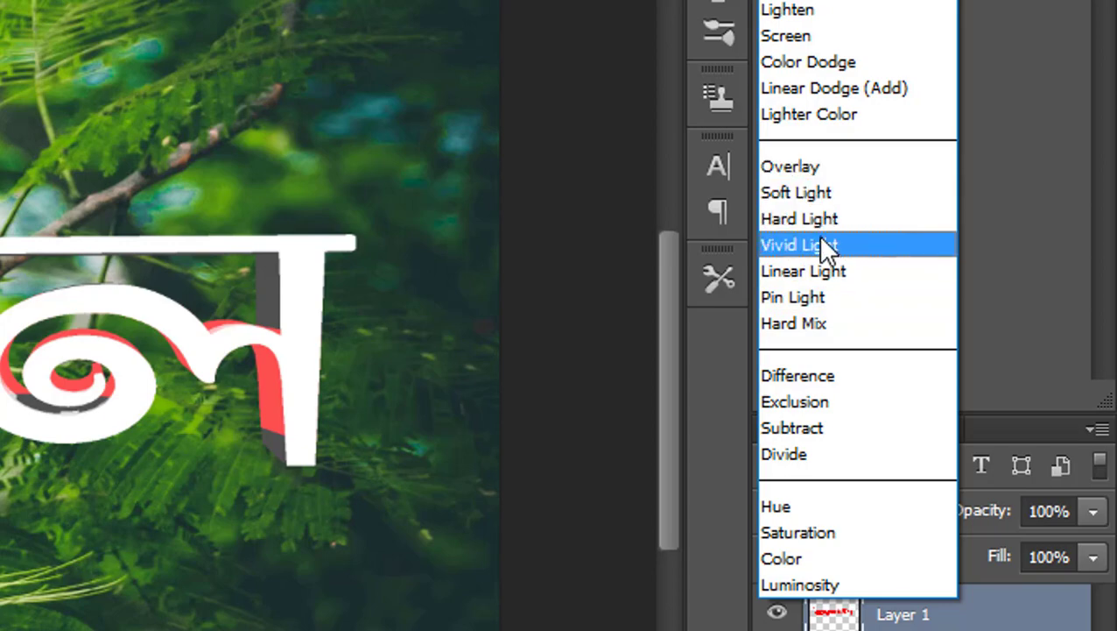
click(820, 244)
click(854, 530)
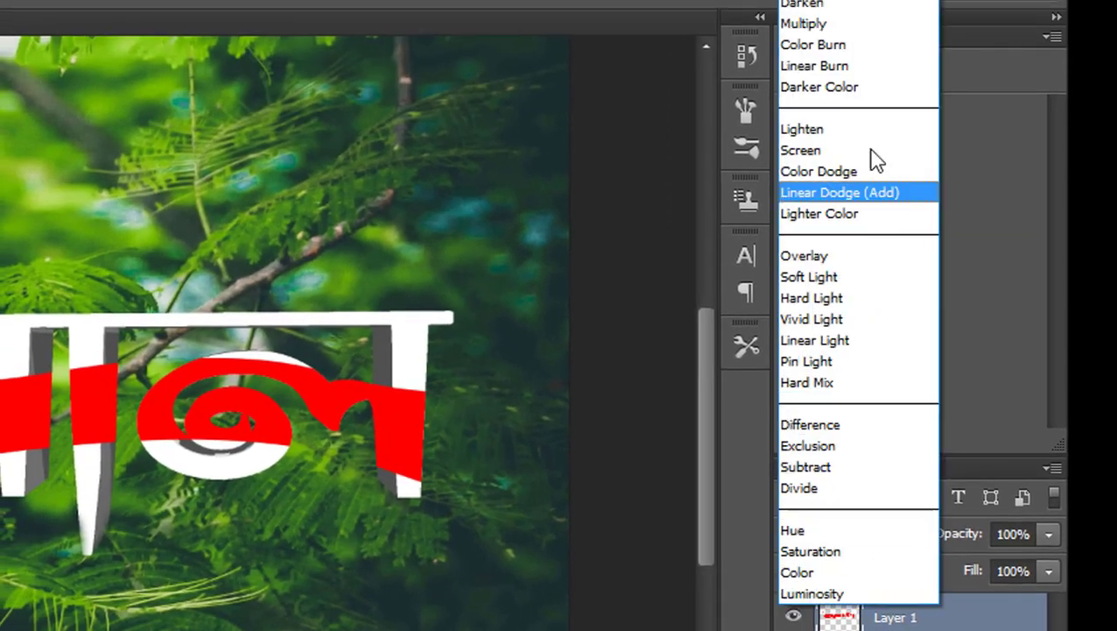
click(804, 24)
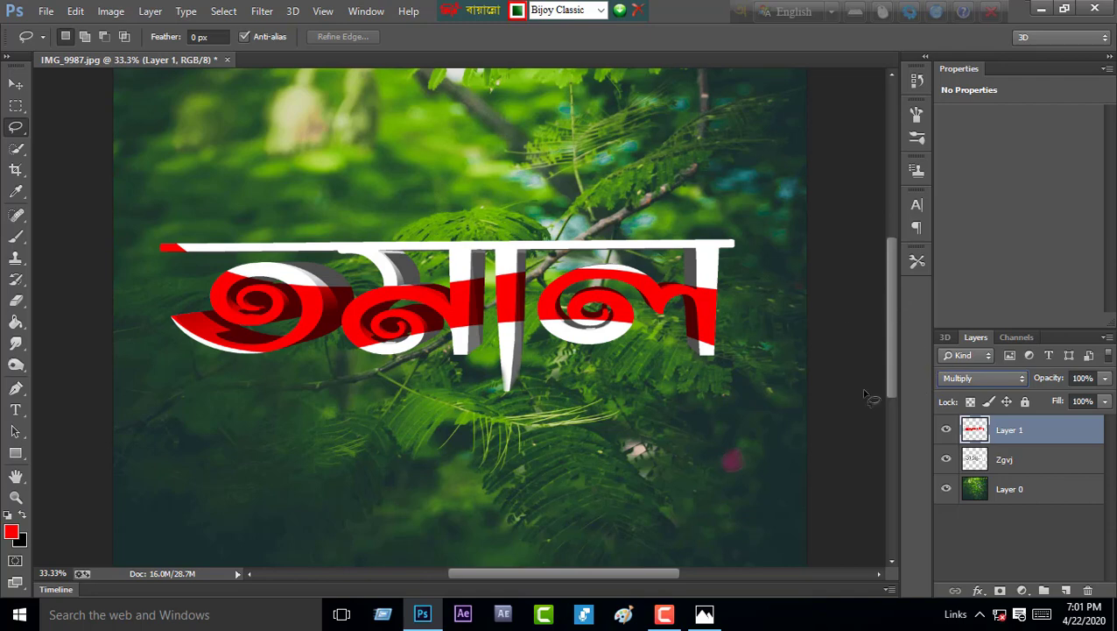
click(1106, 404)
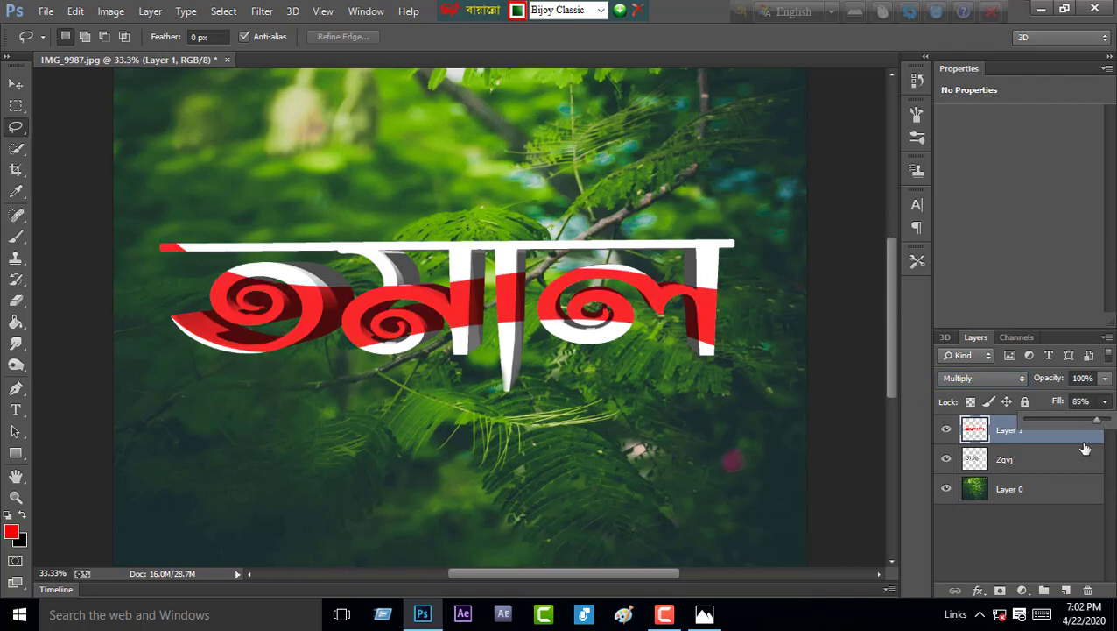
click(1025, 516)
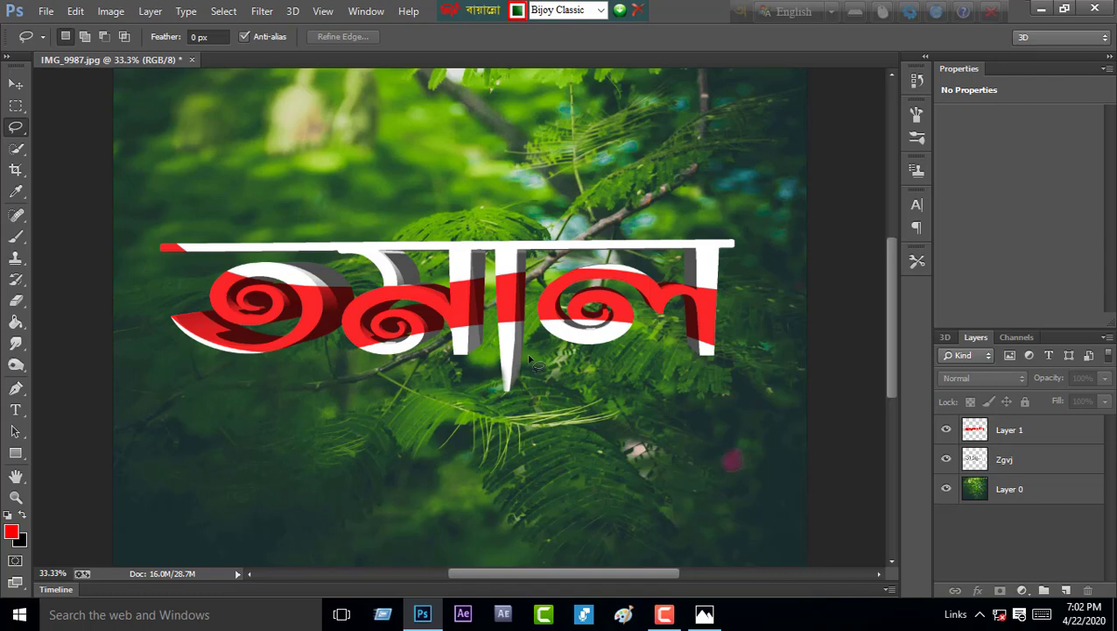
Step: Reload the Zgvj lettering outline as a selection, compare the red band's visibility, and reselect Layer 1
click(977, 467)
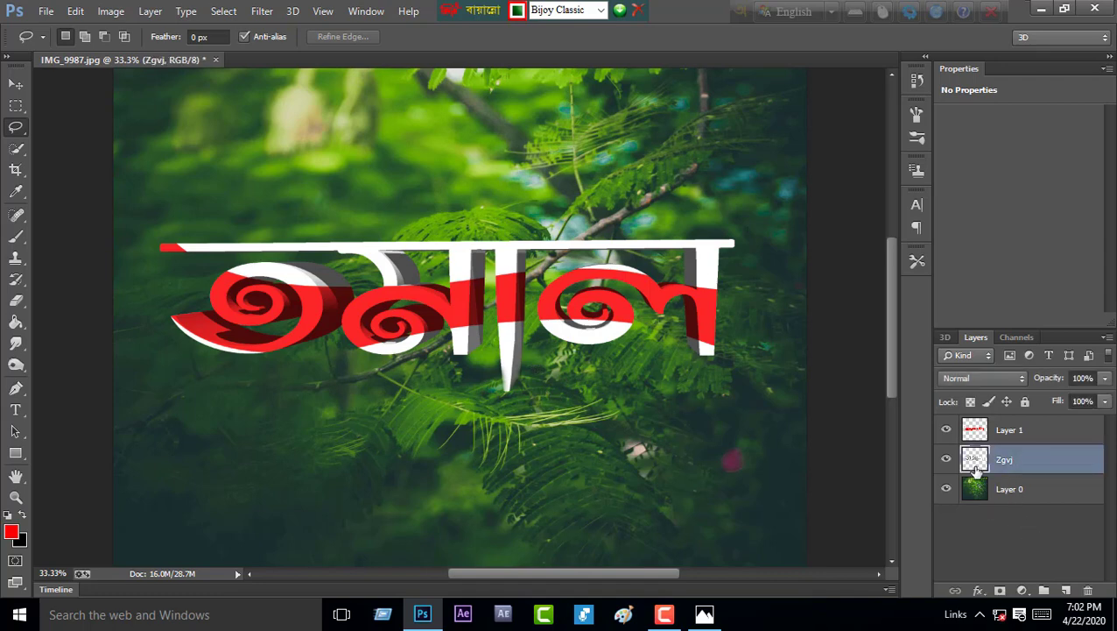
click(945, 461)
click(946, 464)
ctrl+click(977, 463)
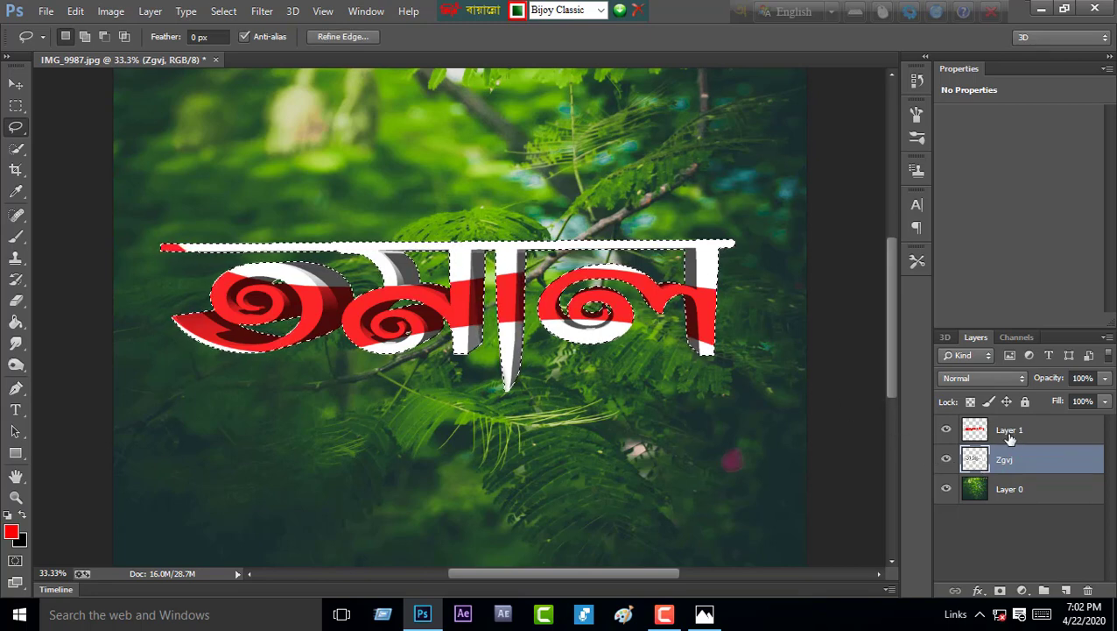
click(946, 430)
click(946, 430)
click(946, 430)
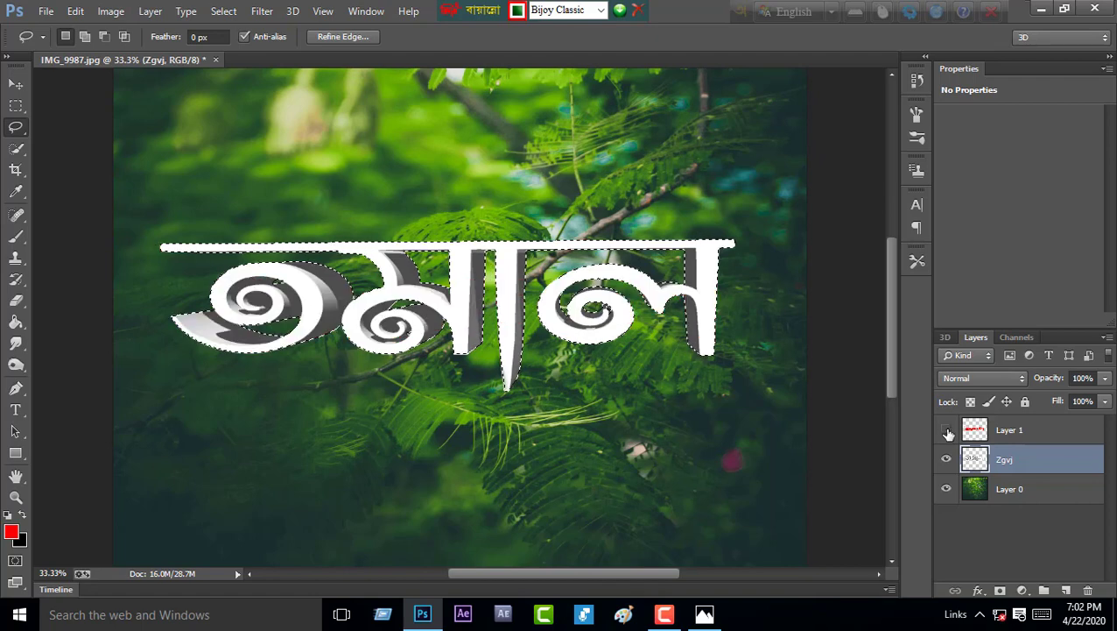
click(947, 430)
click(947, 430)
click(947, 430)
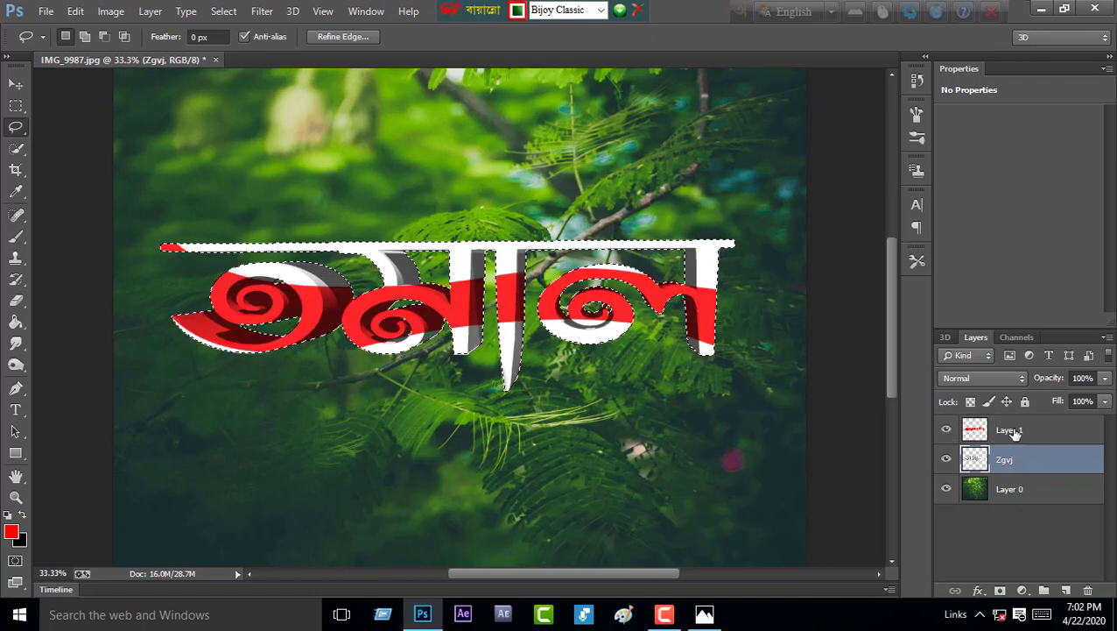
click(1021, 435)
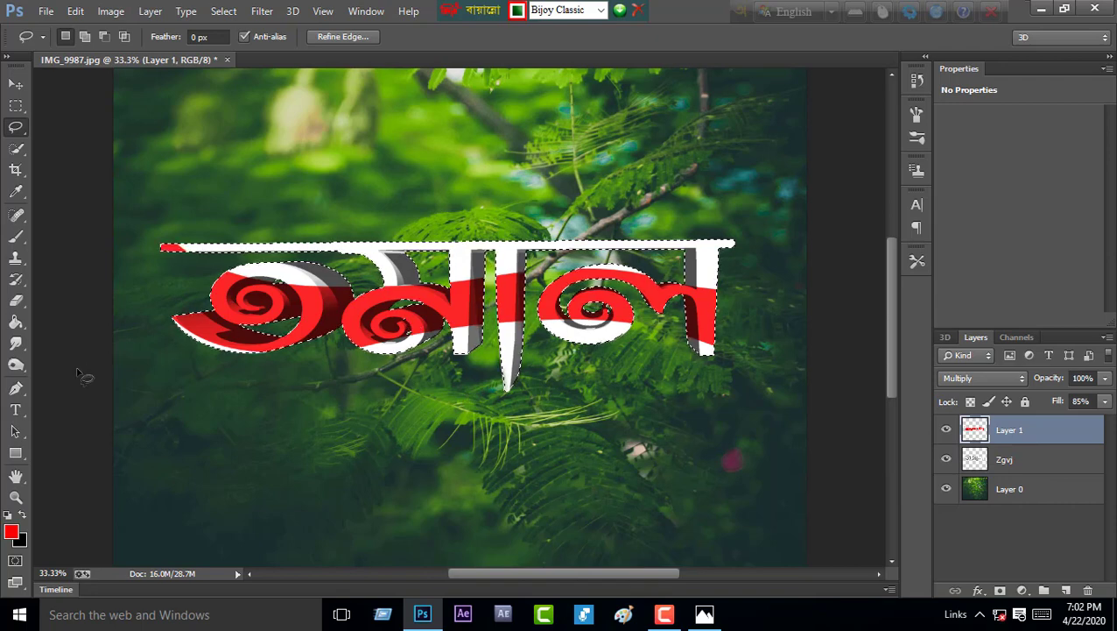
Step: Set the brush's foreground colour to an orange hue
click(16, 239)
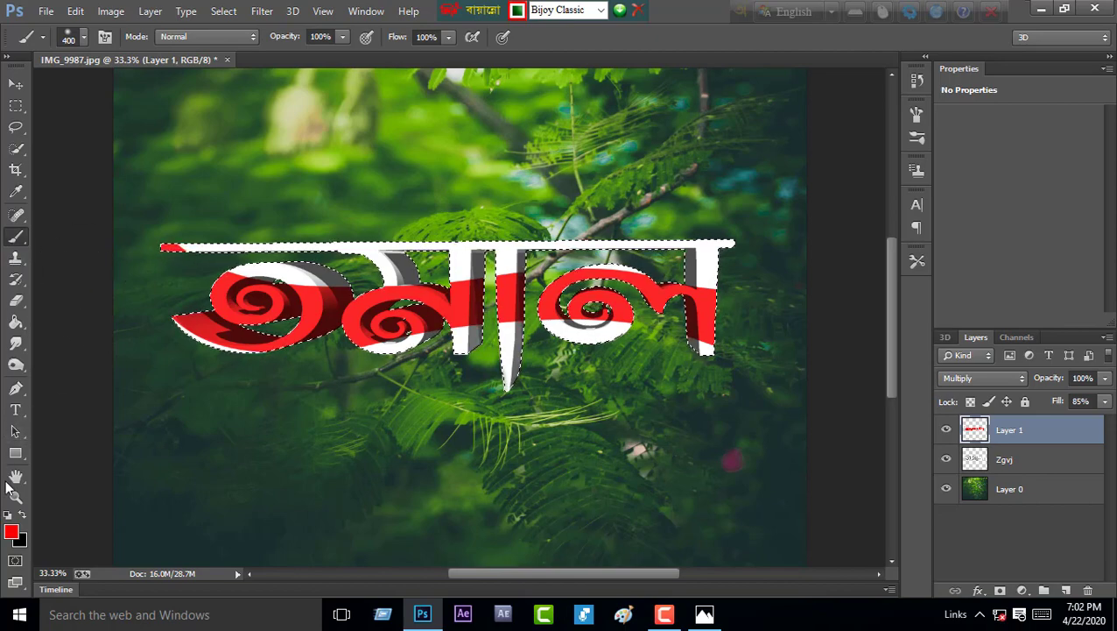
click(10, 532)
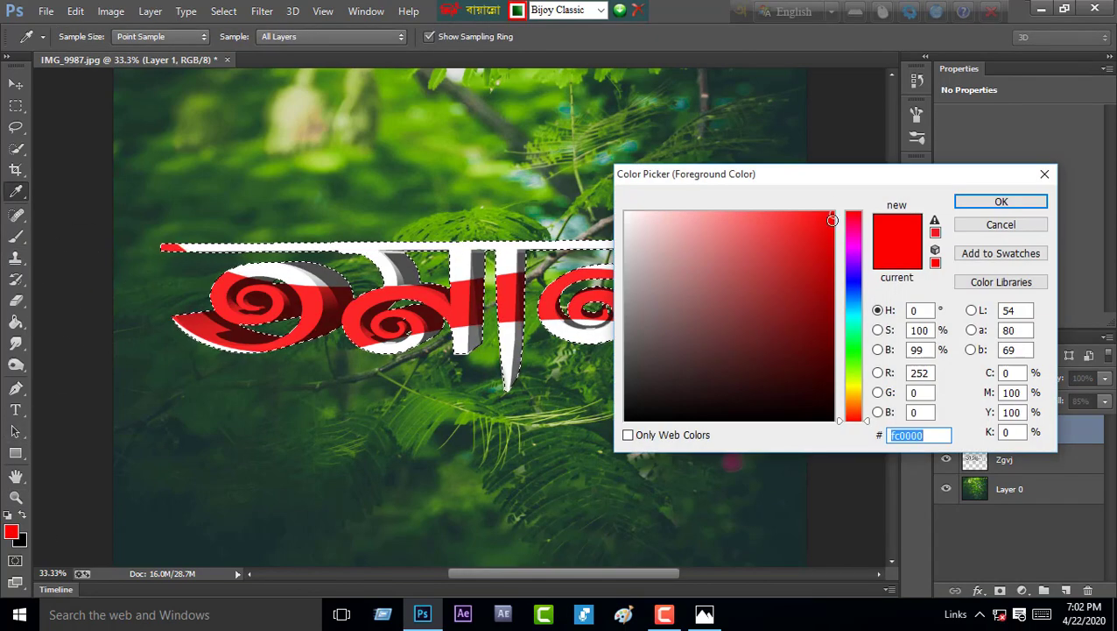
drag(826, 179, 244, 159)
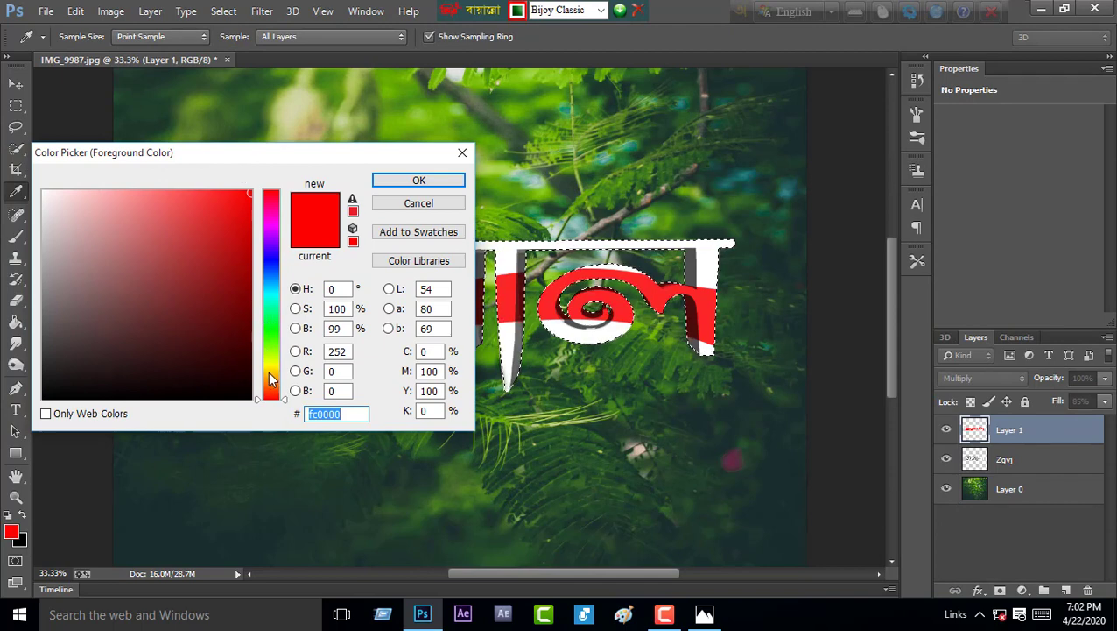
click(269, 368)
click(271, 368)
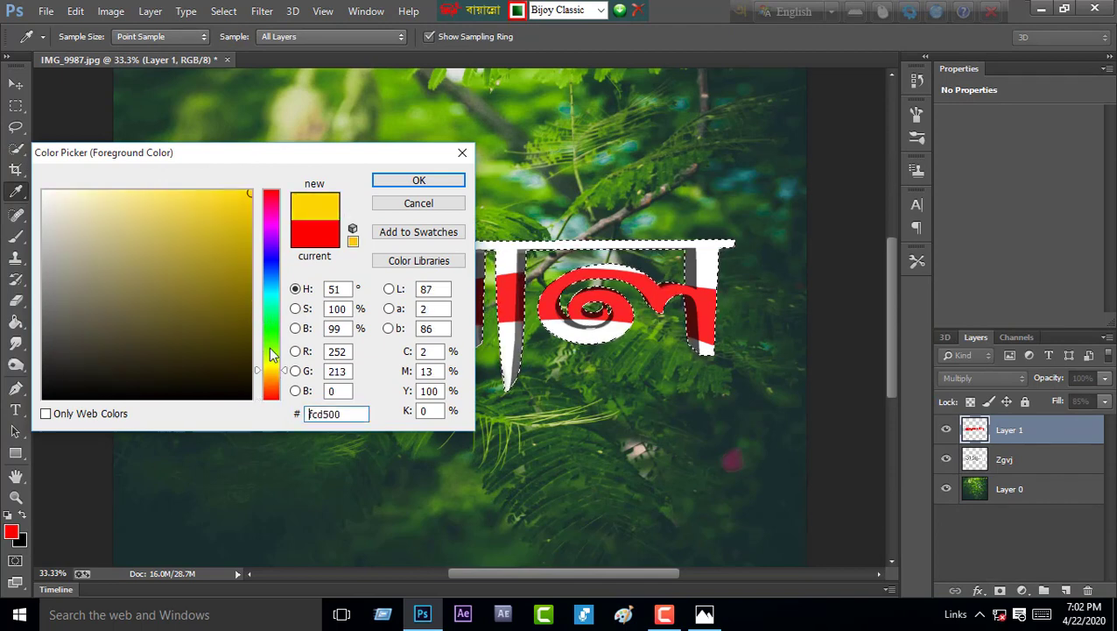
drag(272, 369, 272, 379)
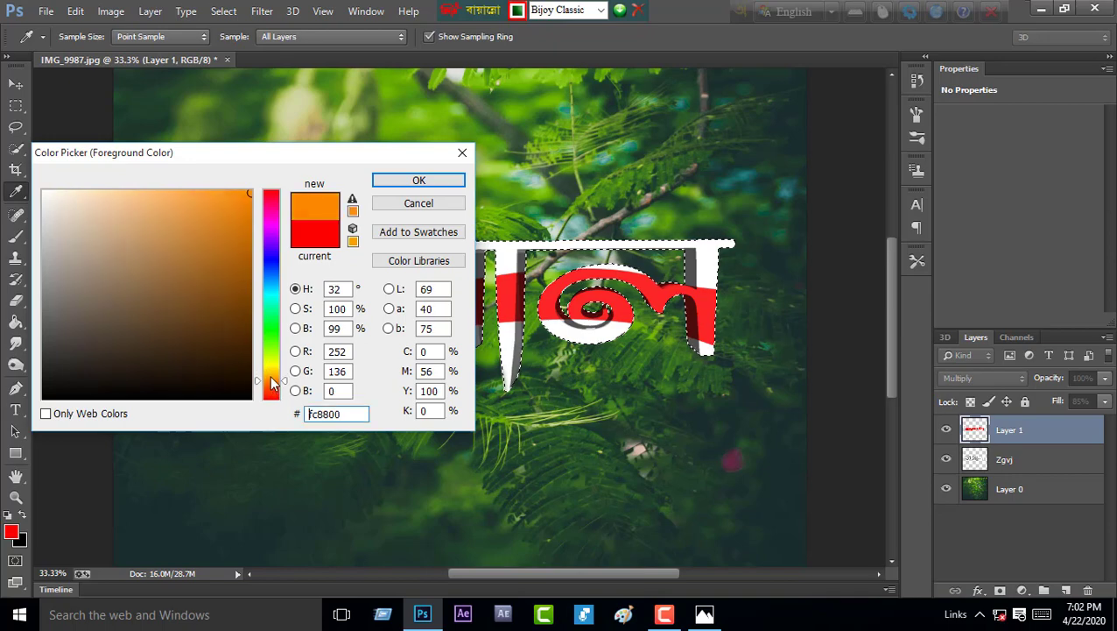
click(408, 181)
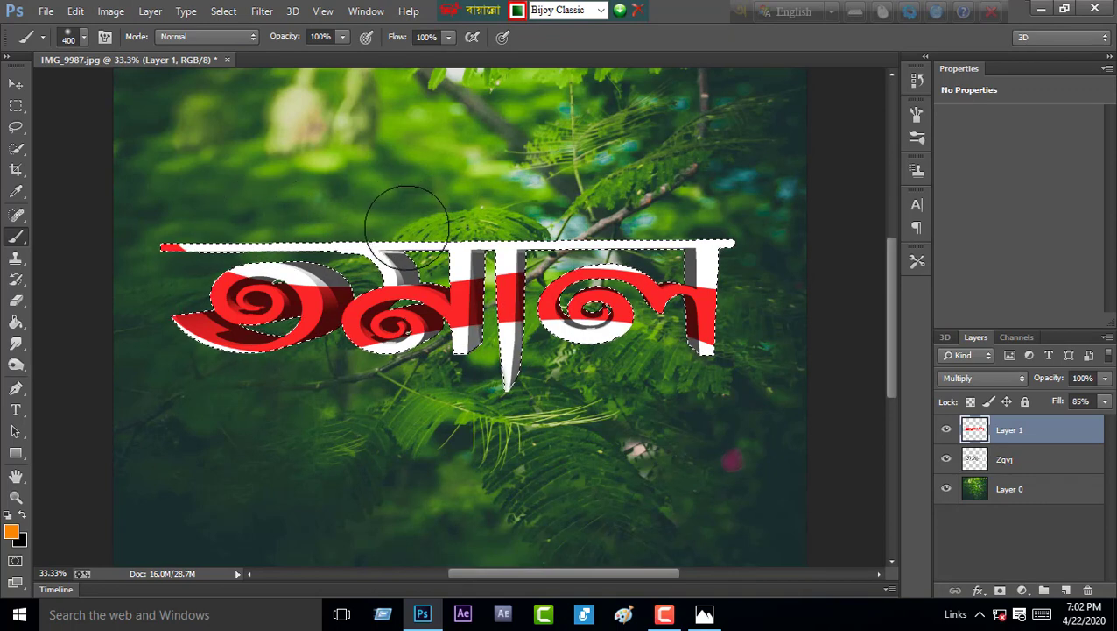
Step: Paint orange over the top bar and upper parts of the letters
drag(418, 224, 718, 211)
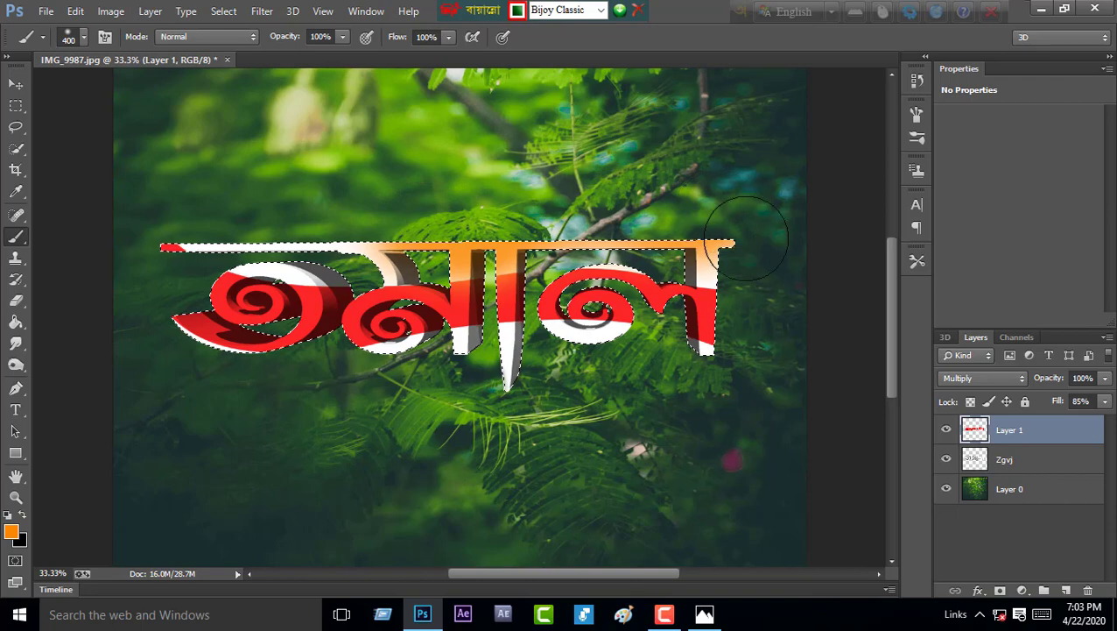
drag(486, 377, 491, 398)
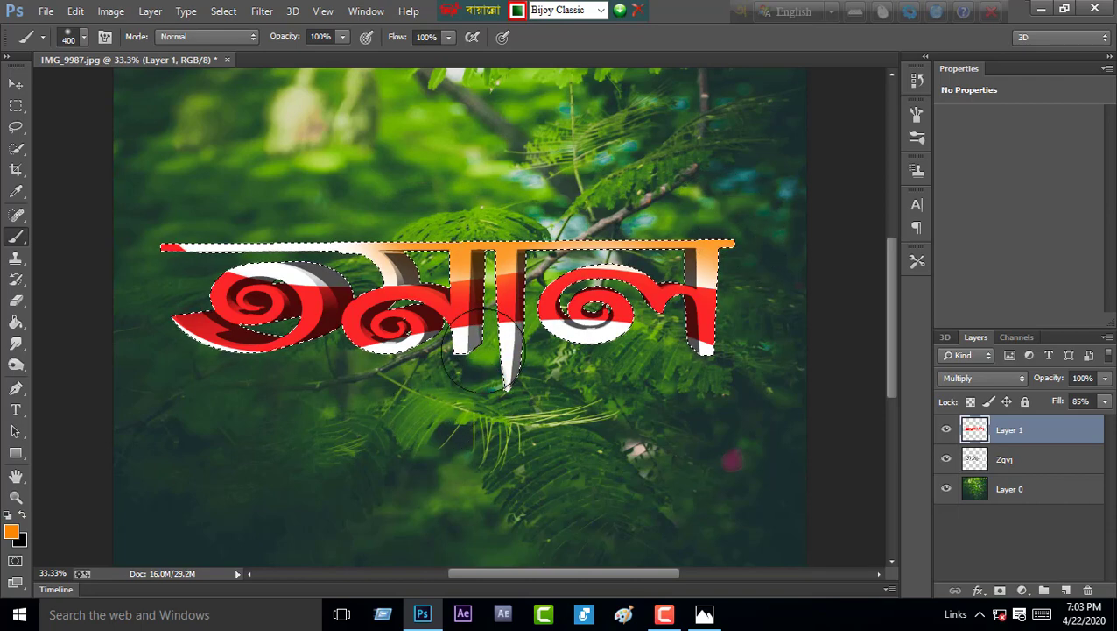
mouse_move(369, 206)
mouse_down()
mouse_move(268, 234)
mouse_move(212, 232)
mouse_move(345, 252)
mouse_up()
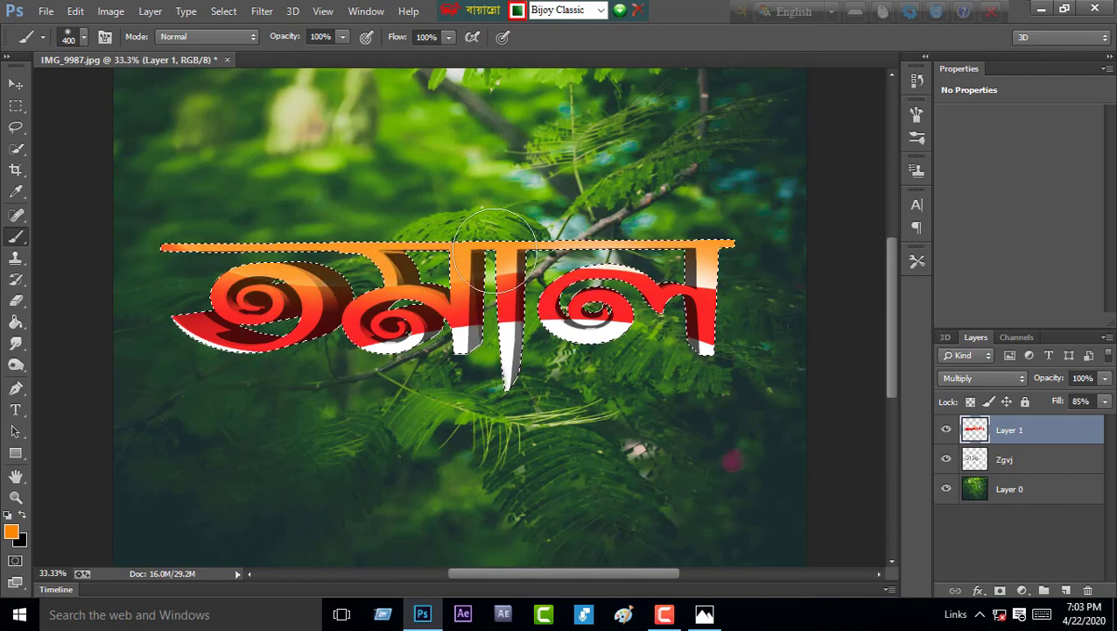
drag(494, 250, 594, 251)
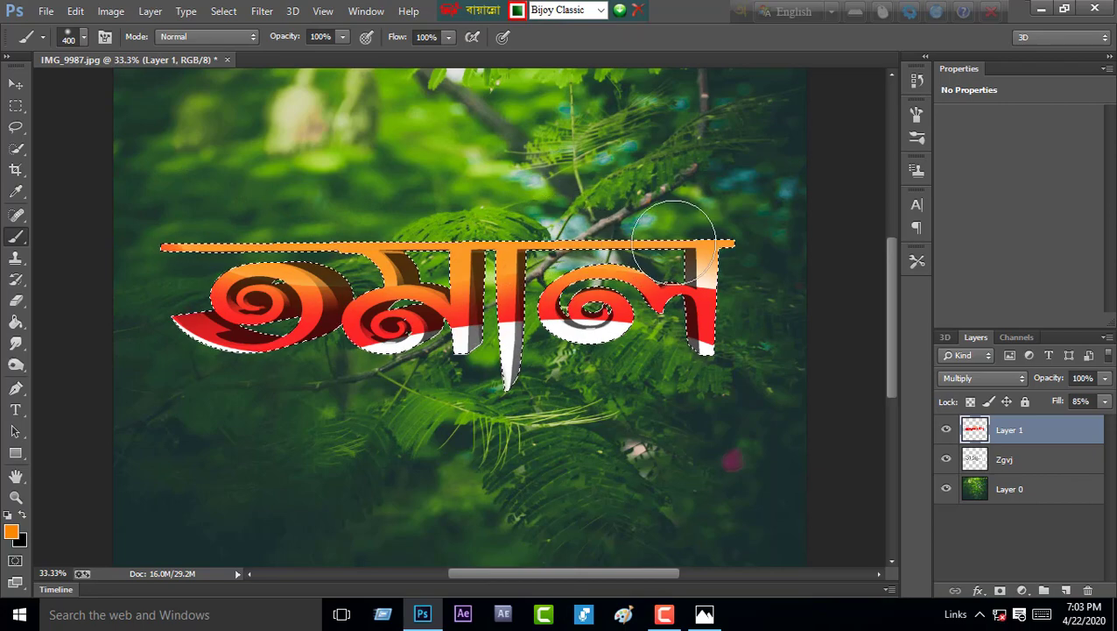
Step: Paint the letters' bottom edges blue and lower the brush opacity to 55%
click(12, 531)
click(272, 266)
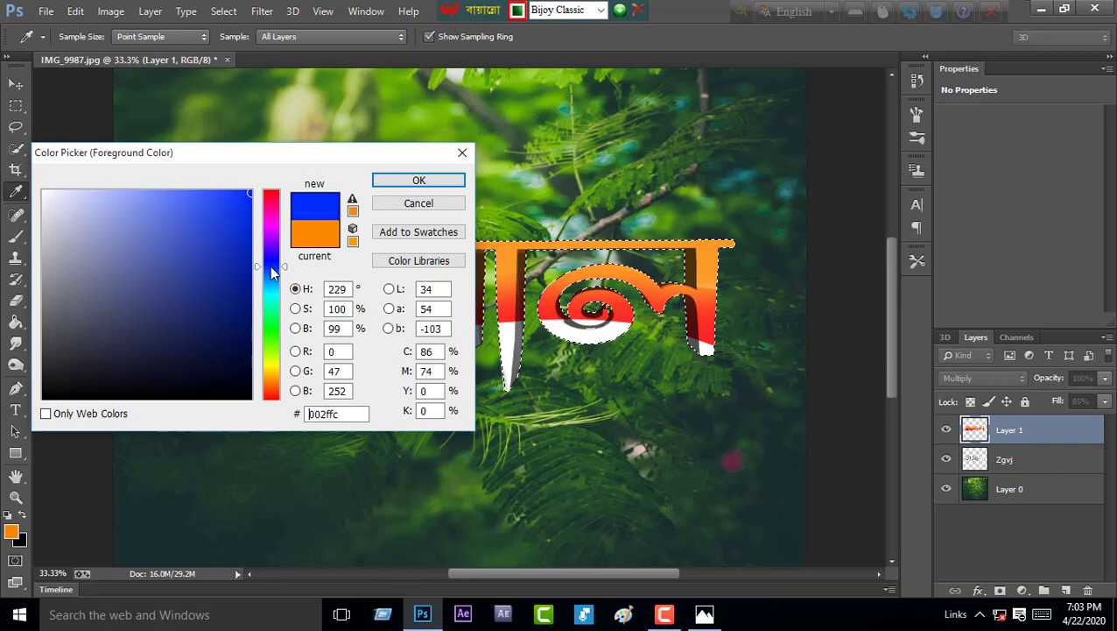
click(419, 180)
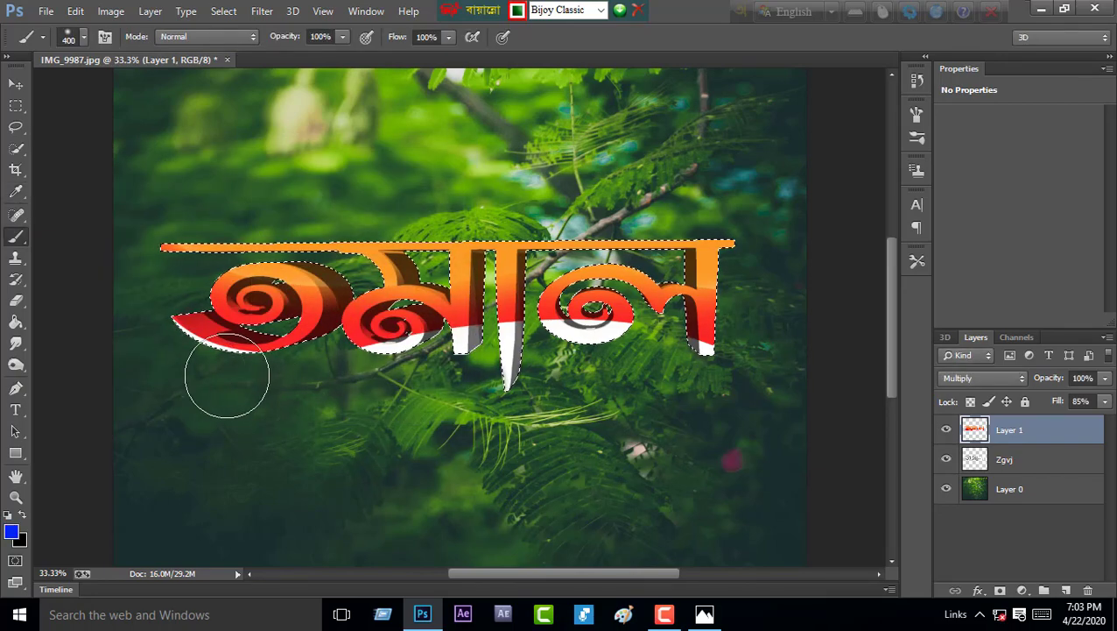
mouse_move(180, 372)
mouse_down()
mouse_move(205, 391)
mouse_move(515, 406)
mouse_move(571, 379)
mouse_move(631, 374)
mouse_move(740, 392)
mouse_up()
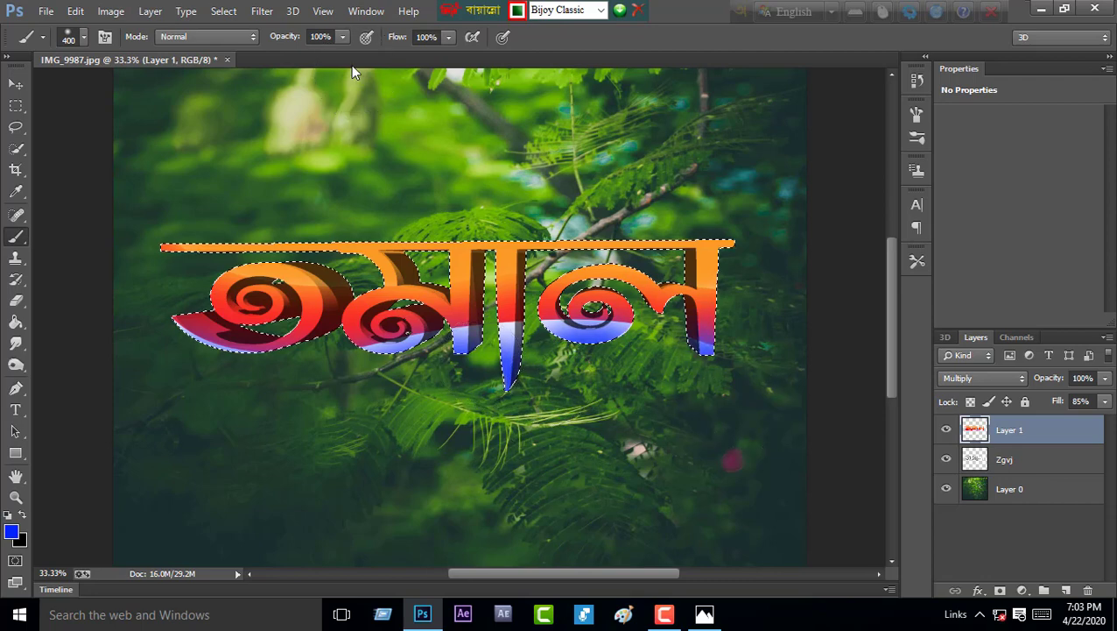
click(341, 38)
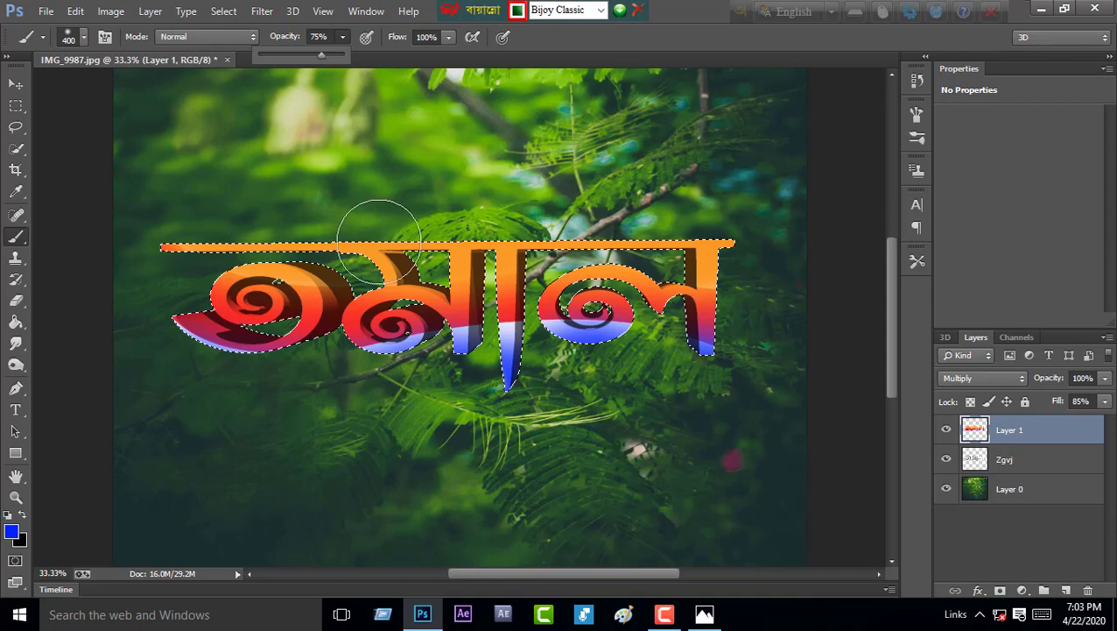
drag(320, 55, 304, 56)
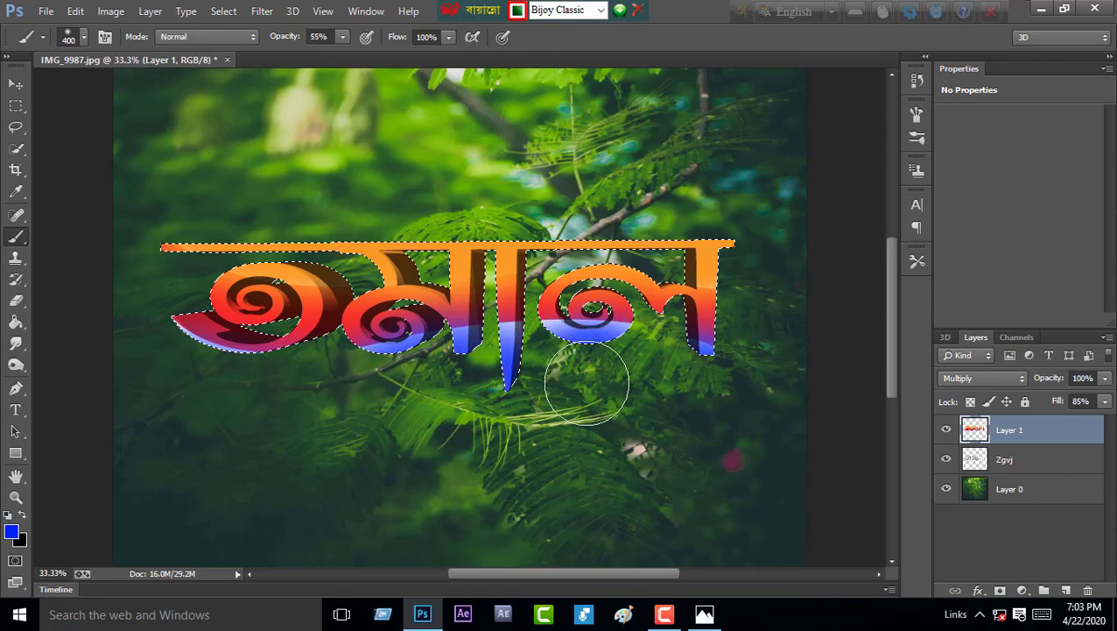
Step: Set the colour to #00fc2a and dab green on the three swirls and the middle stem
click(11, 531)
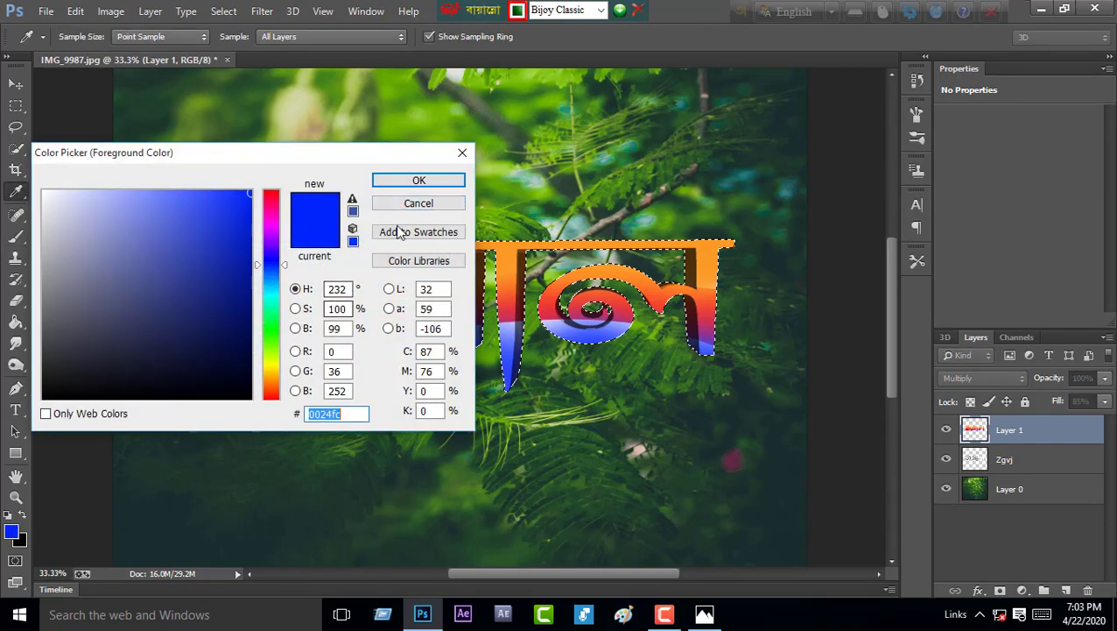
text(00fc2a)
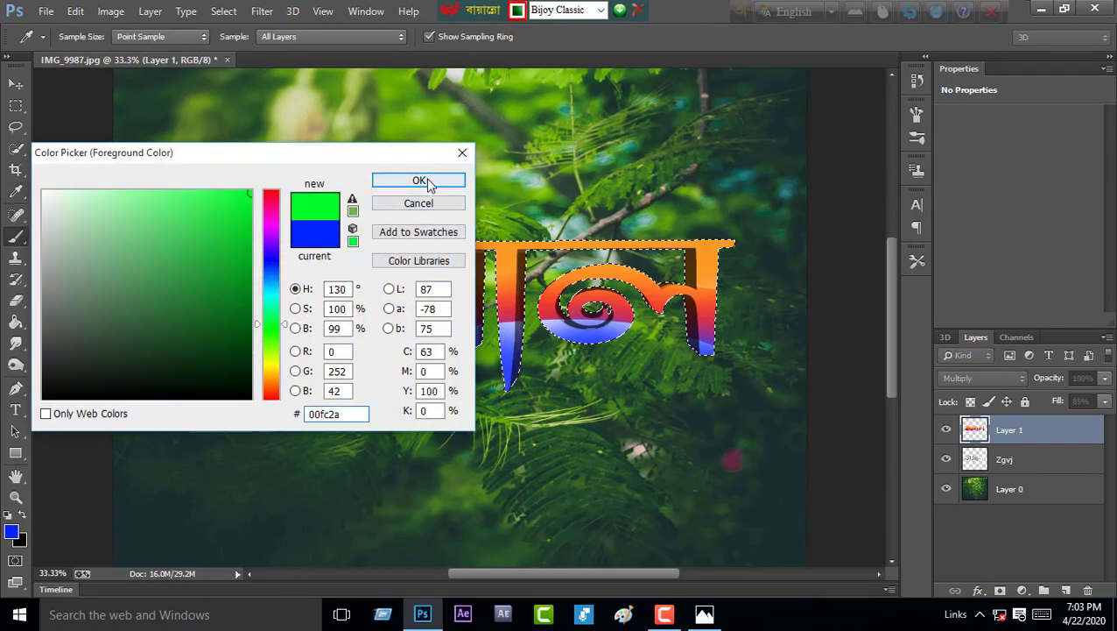
click(420, 179)
click(252, 300)
click(396, 321)
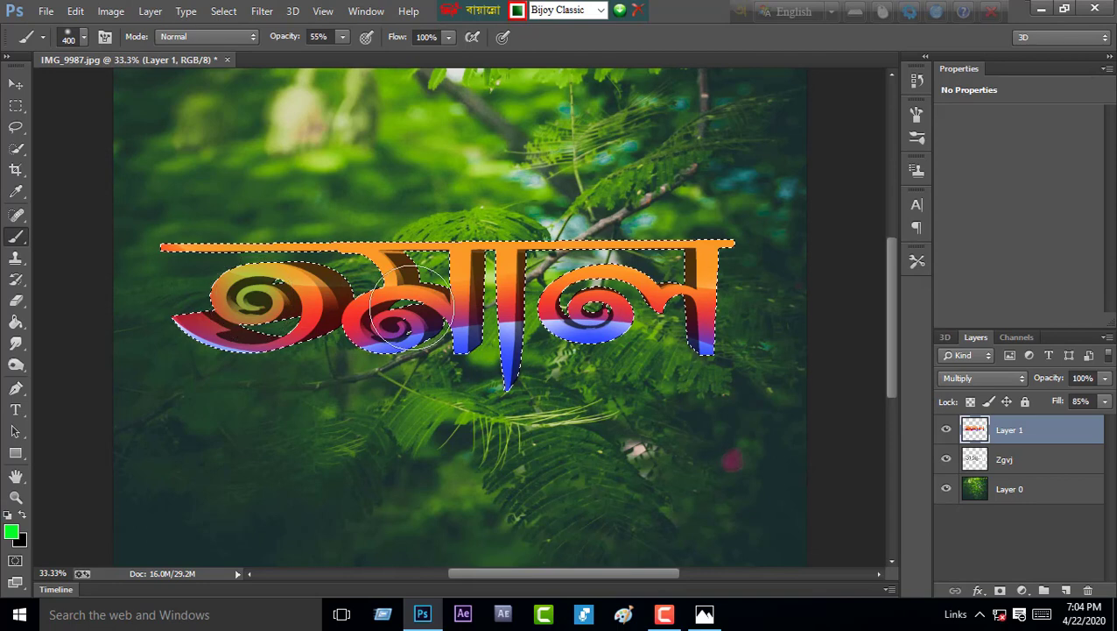
click(589, 309)
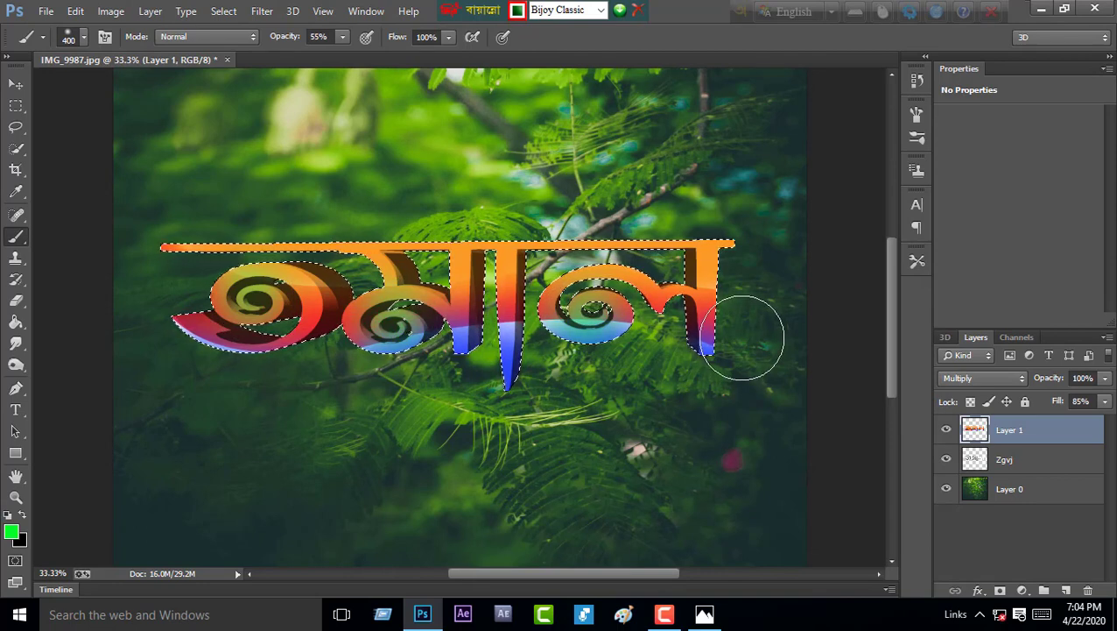
click(466, 328)
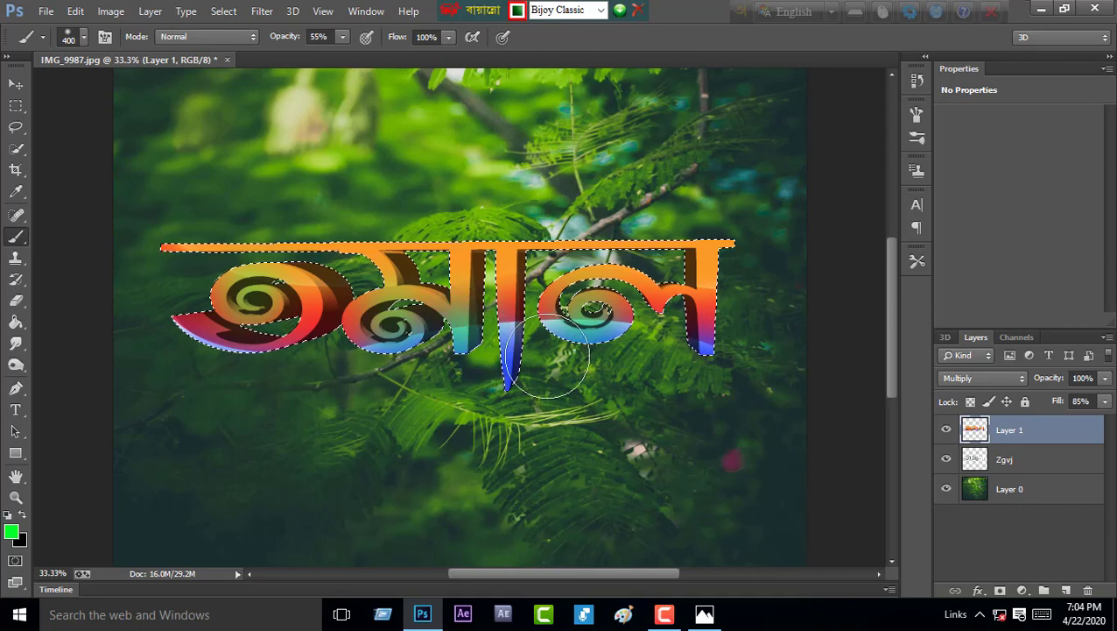
key(m)
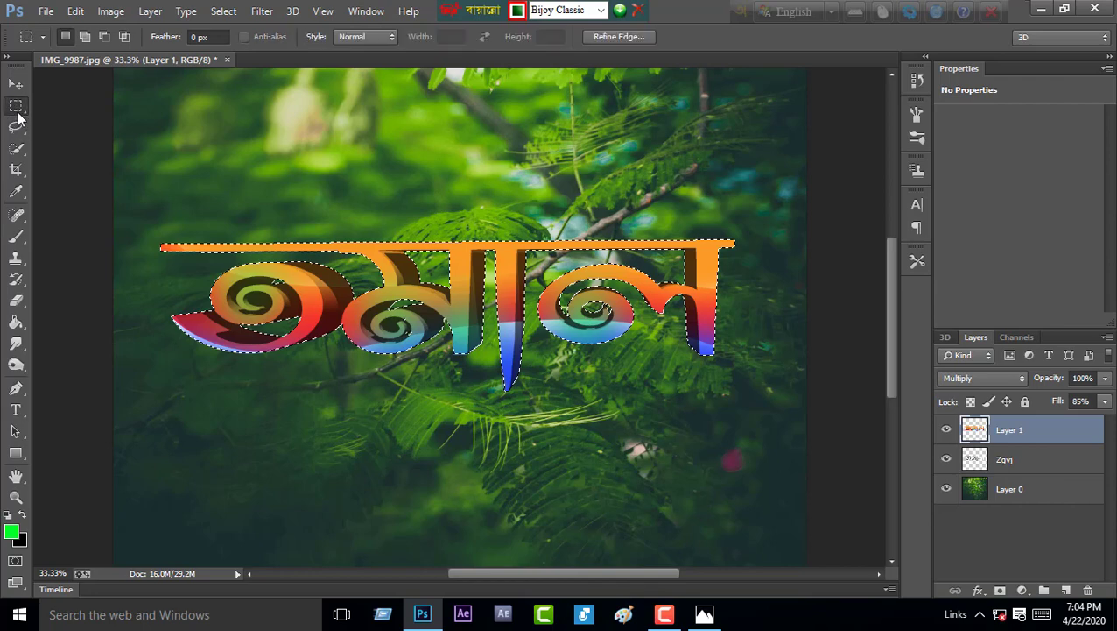
Step: Deselect the lettering, then zoom out and back in to review the multicoloured Bengali name
right_click(239, 269)
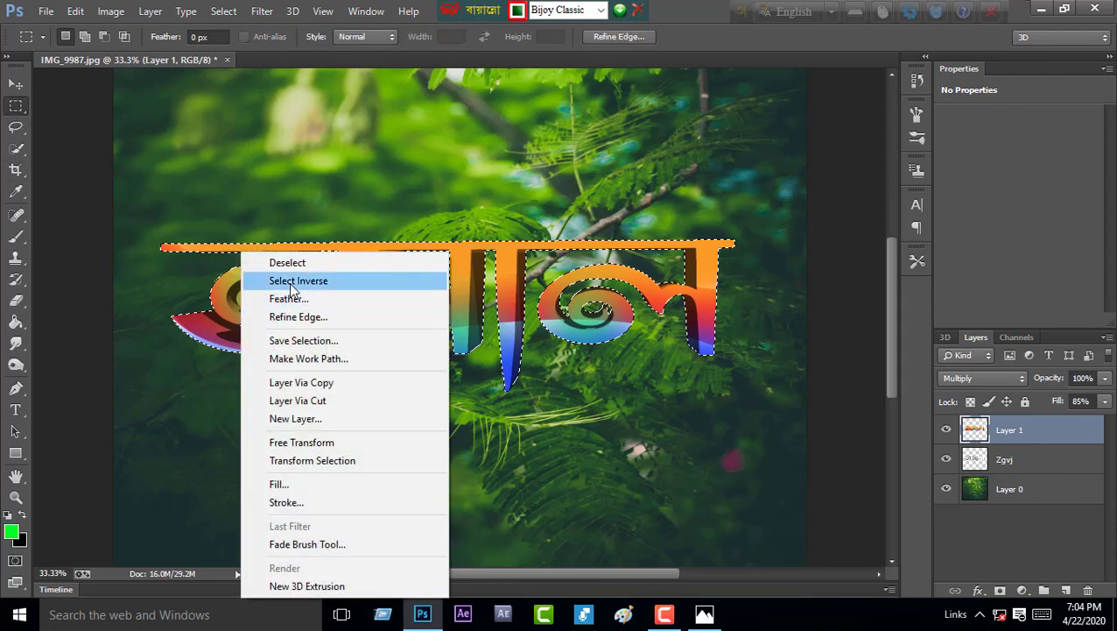
click(291, 263)
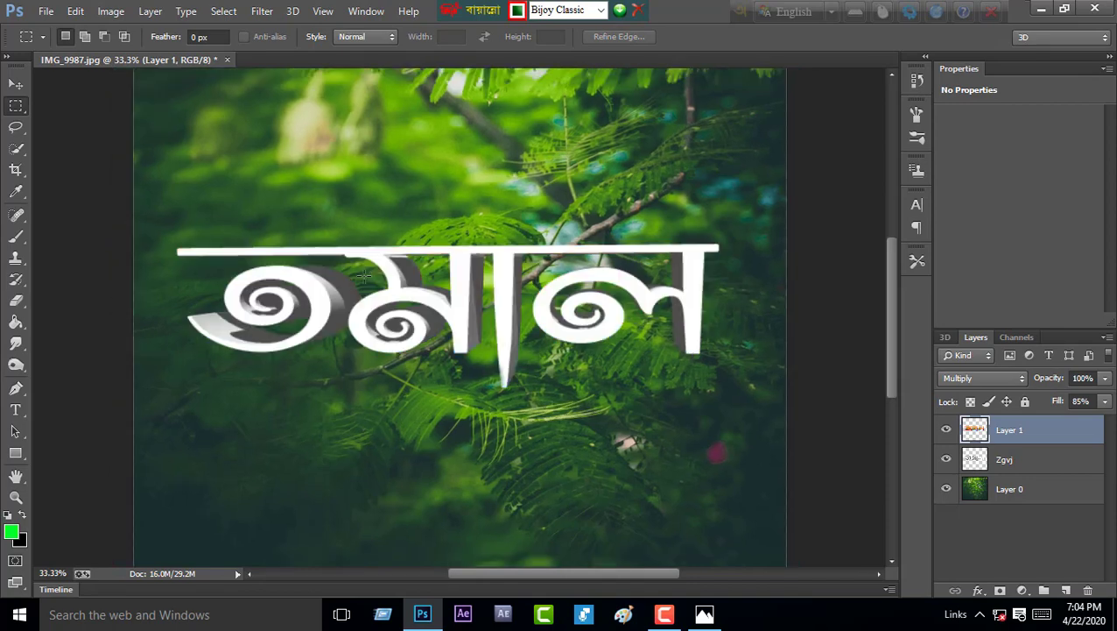
key(ctrl+minus)
key(ctrl+minus)
key(ctrl+minus)
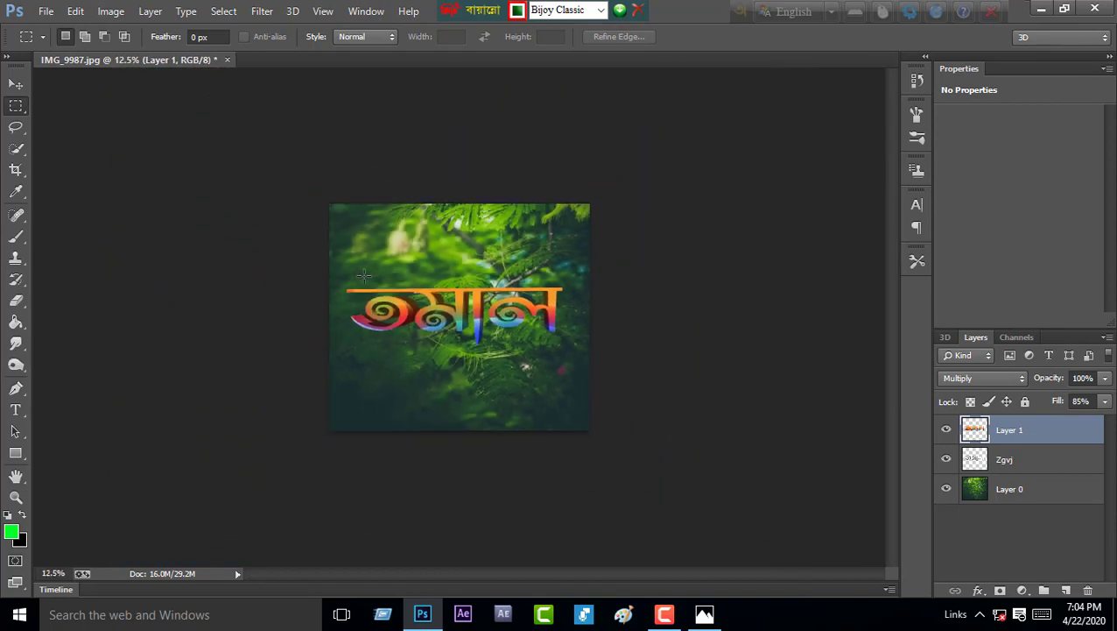
key(ctrl+plus)
key(ctrl+plus)
key(ctrl+plus)
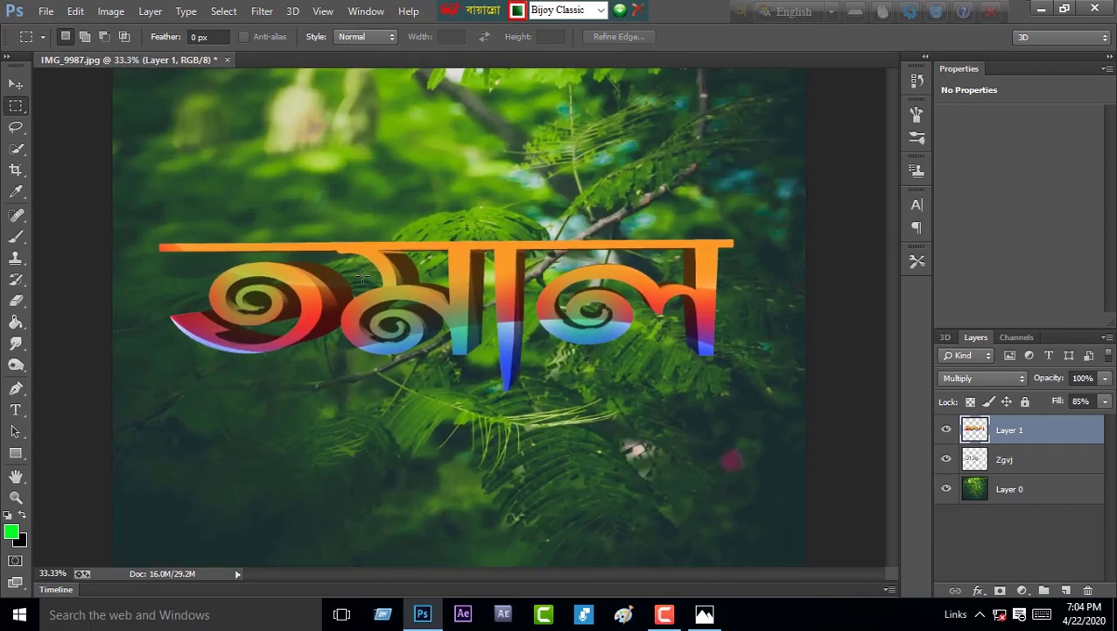
key(ctrl+plus)
key(ctrl+minus)
key(ctrl+minus)
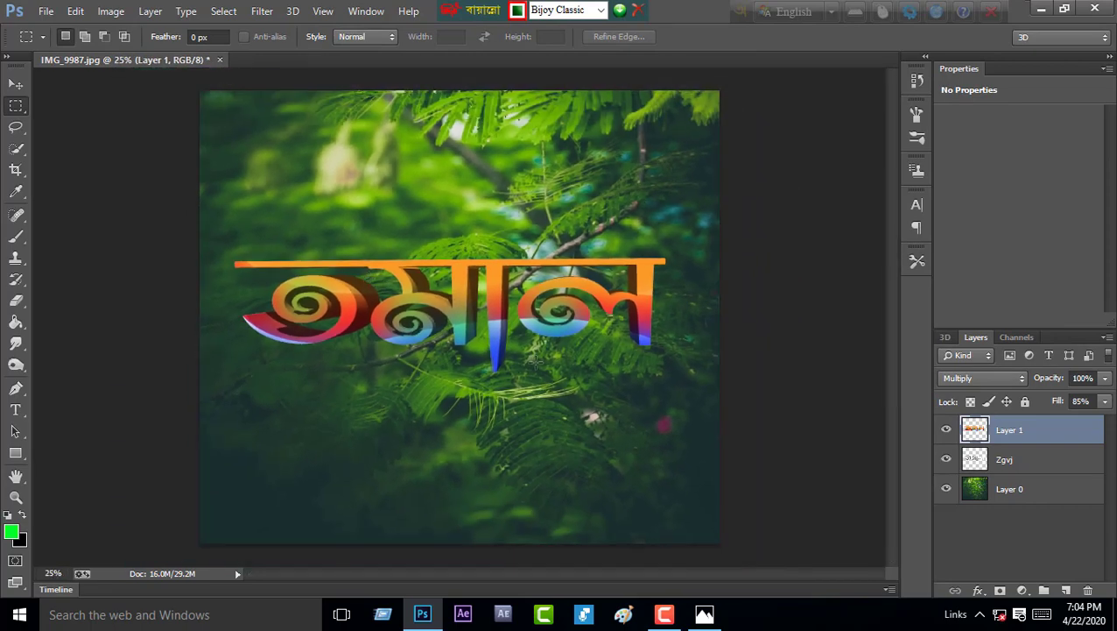
key(alt+bracketleft)
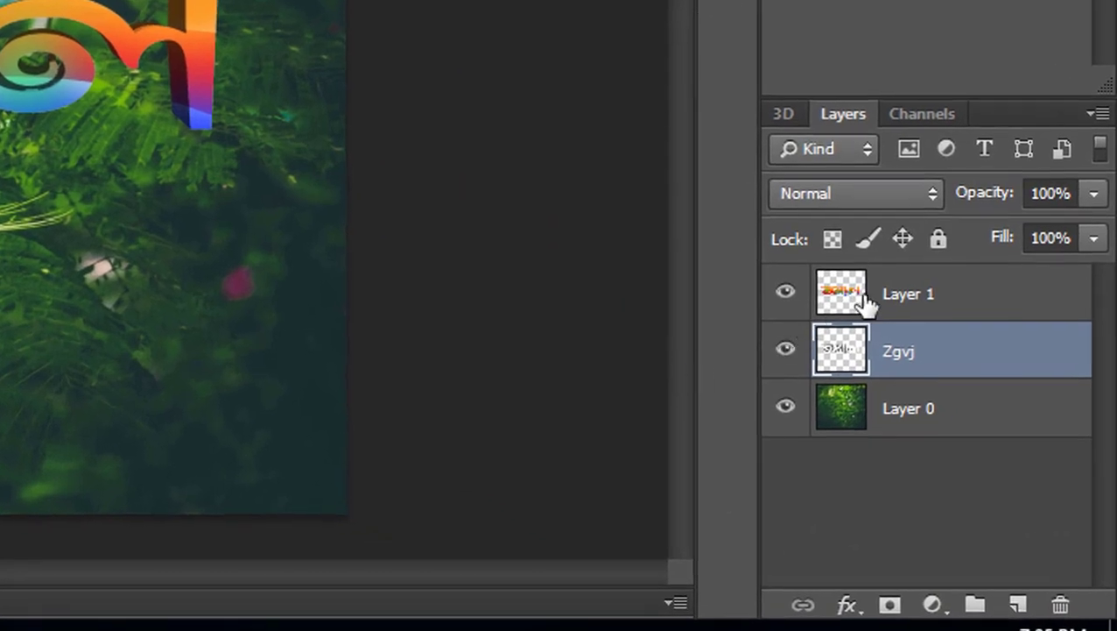
Step: Toggle Layer 1 and the Zgvj layer off and on to compare the painted result
click(854, 300)
click(786, 294)
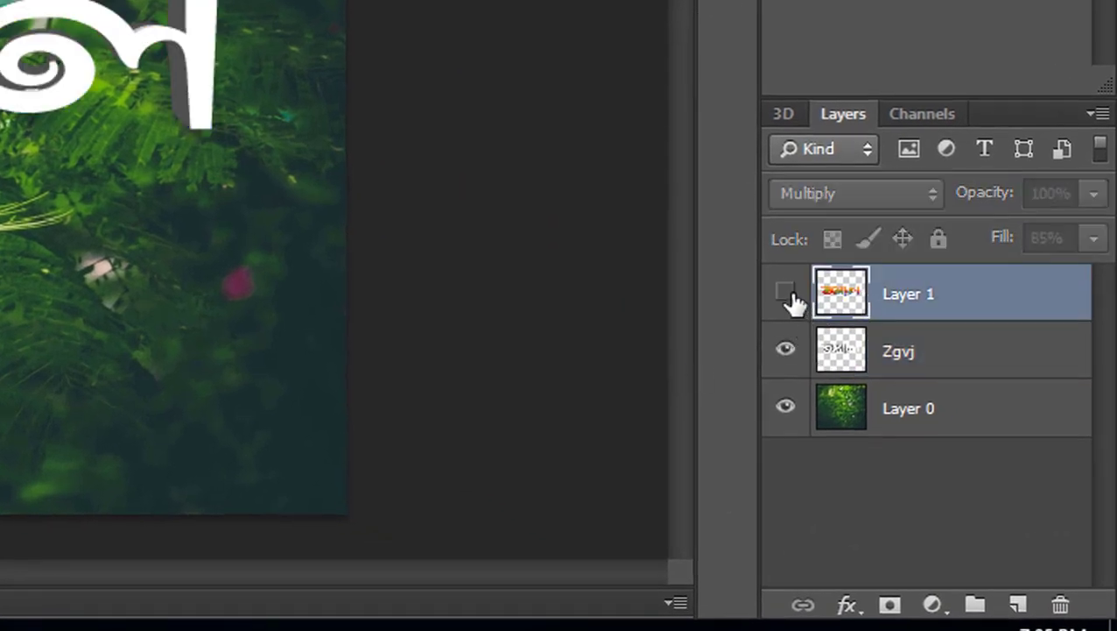
click(785, 294)
click(786, 351)
click(785, 350)
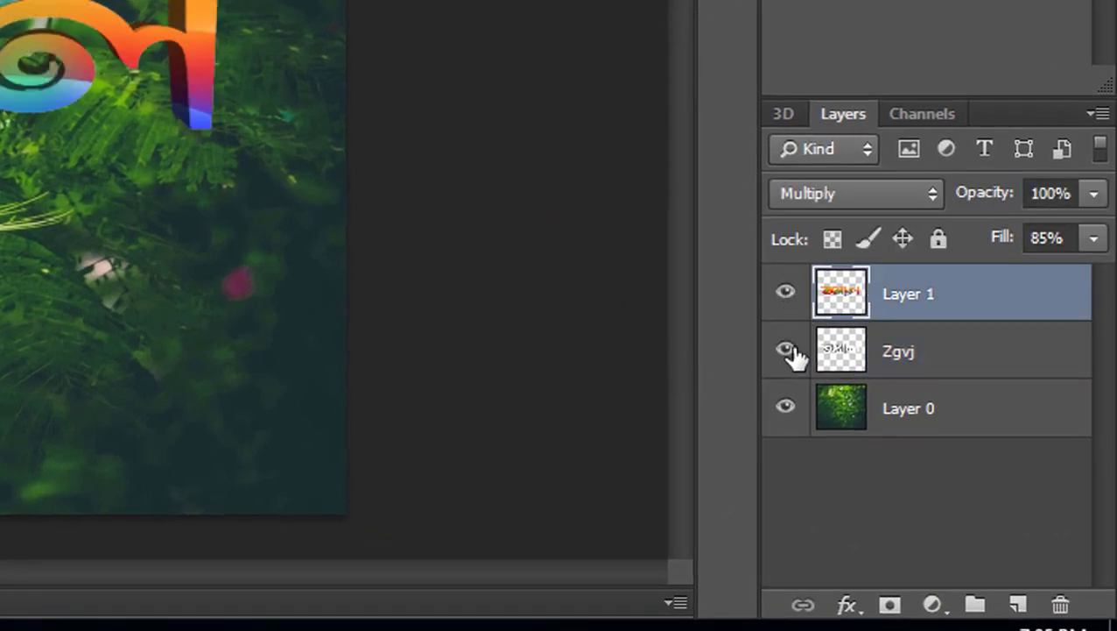
Step: Merge Zgvj and Layer 1 into one layer and nudge the lettering slightly up and right
shift+click(933, 359)
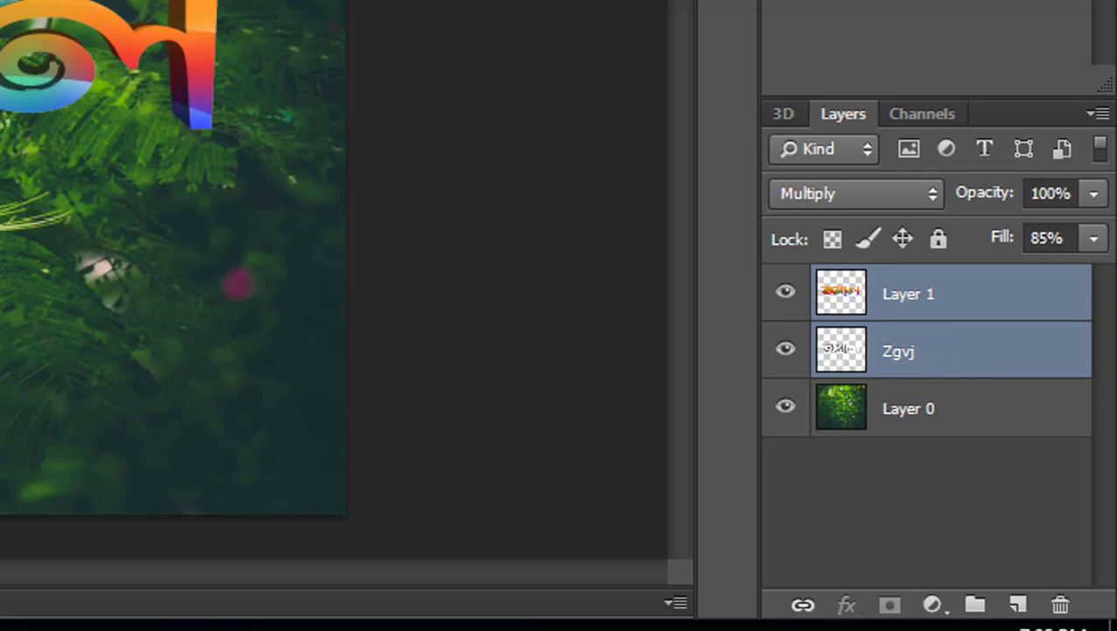
click(935, 361)
shift+click(957, 306)
right_click(973, 342)
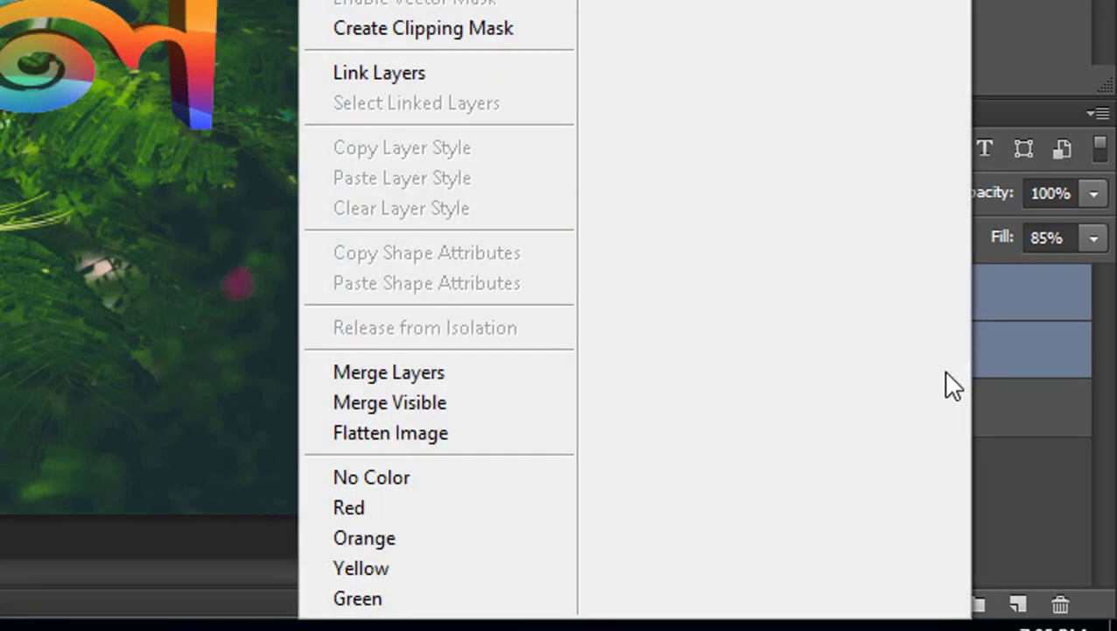
click(417, 370)
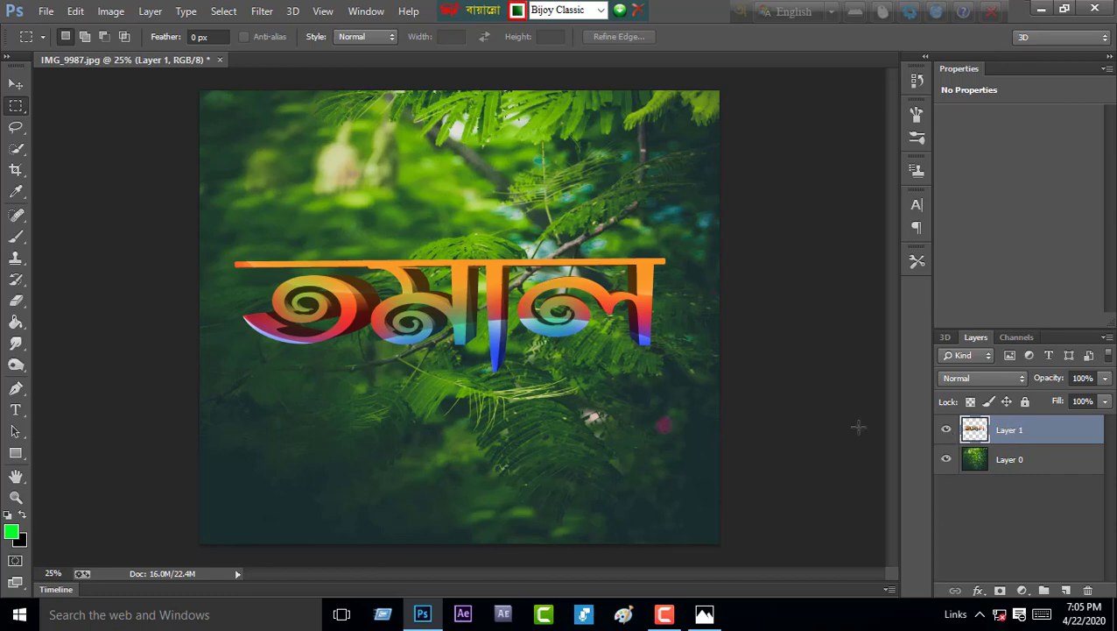
click(16, 84)
mouse_move(446, 355)
mouse_down()
mouse_move(468, 332)
mouse_move(457, 360)
mouse_up()
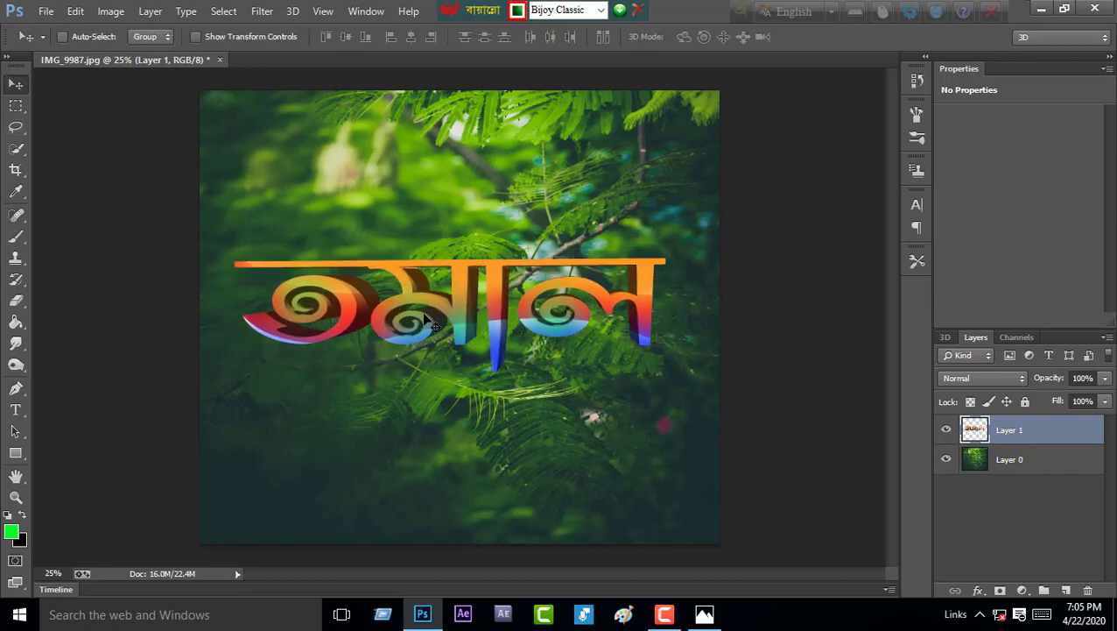